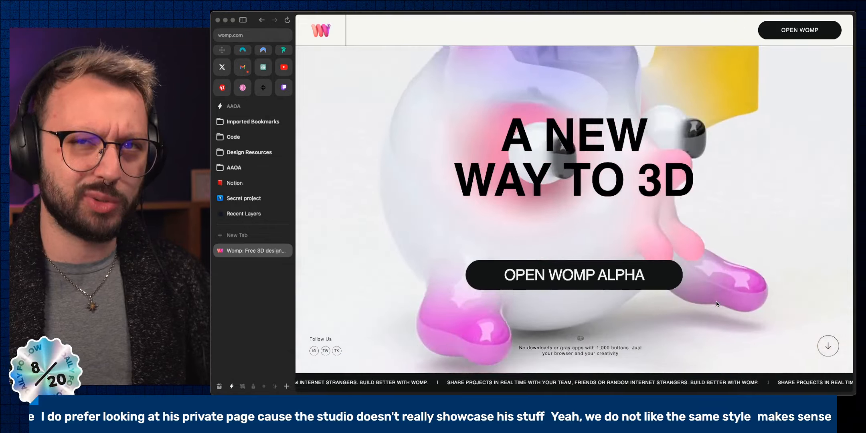
Step: Look through the Womp landing page from its headline to the footer and open Womp Alpha
scroll(716, 302, "down", 5)
scroll(716, 302, "down", 5)
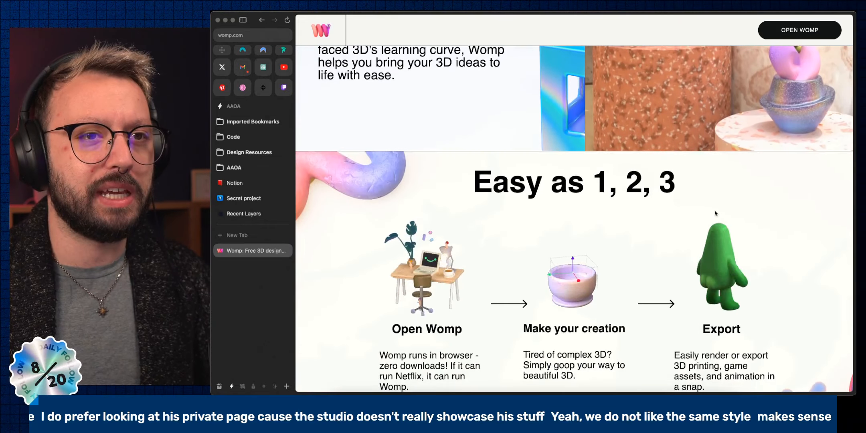
scroll(716, 281, "down", 6)
scroll(716, 213, "down", 6)
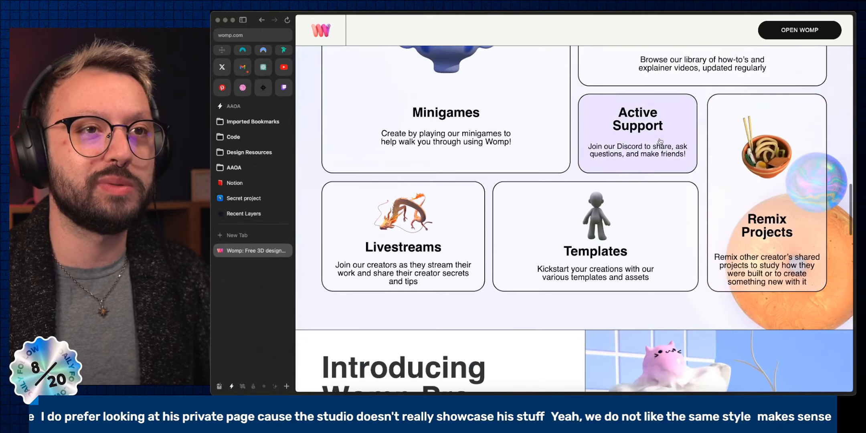
scroll(409, 271, "down", 10)
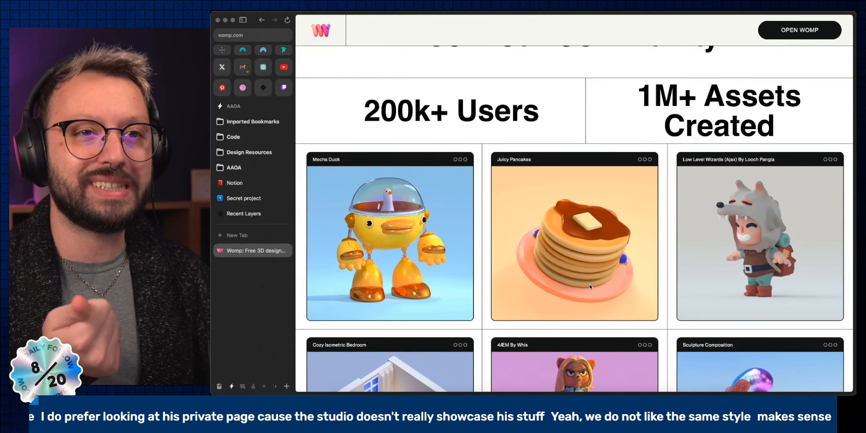
scroll(590, 287, "down", 4)
scroll(590, 287, "down", 5)
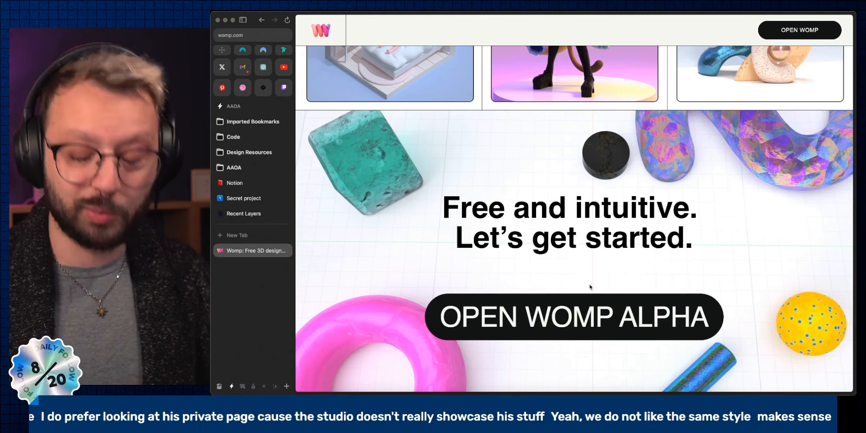
scroll(591, 288, "down", 2)
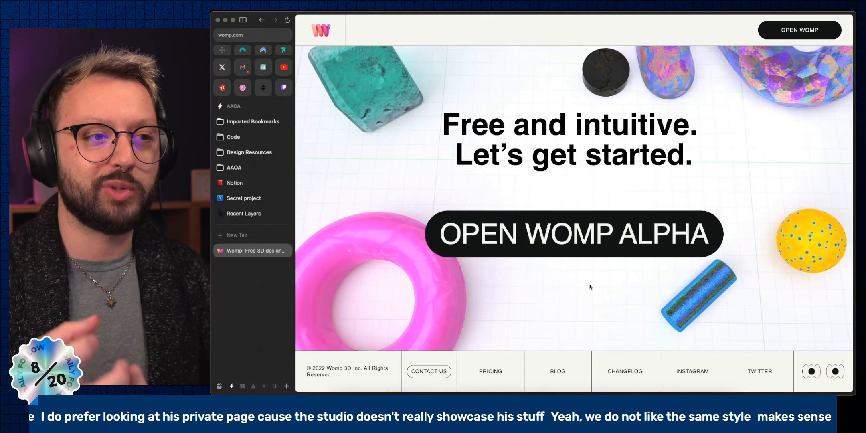
scroll(590, 287, "up", 1)
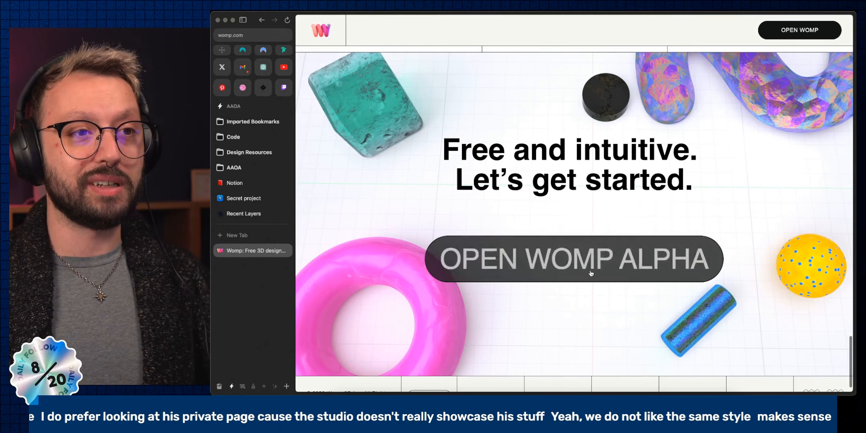
left_click(590, 270)
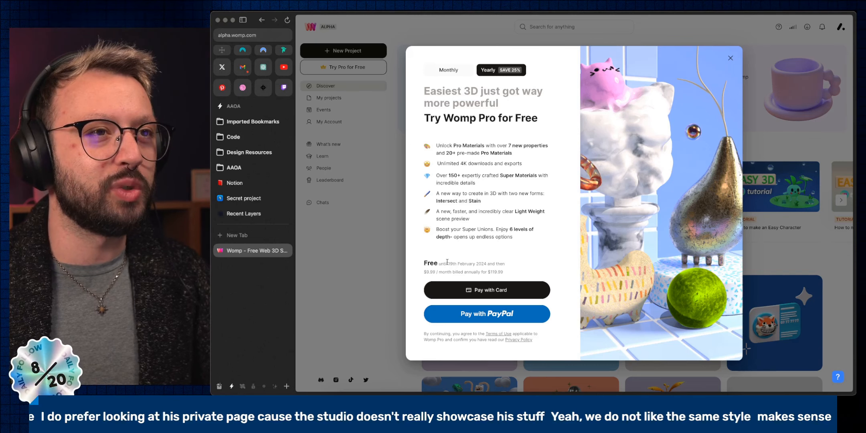
Step: Read the feature list of the Womp Pro trial offer and compare its monthly and yearly pricing
scroll(436, 153, "up", 10, "ctrl")
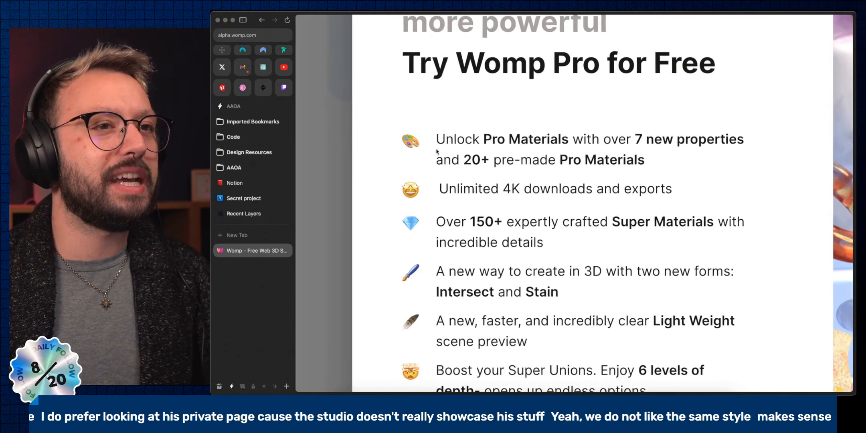
scroll(436, 152, "down", 3)
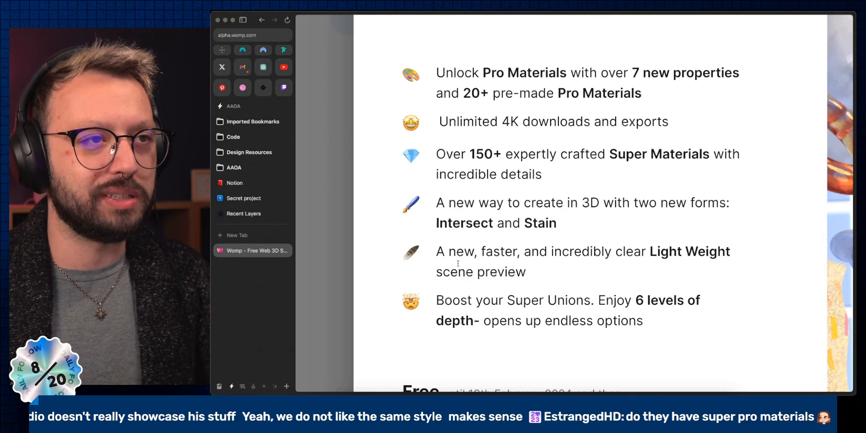
scroll(458, 264, "down", 1)
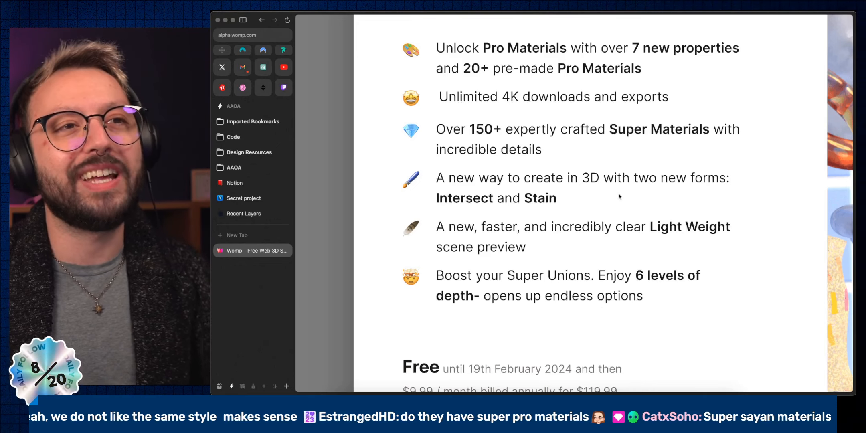
scroll(620, 195, "down", 5, "ctrl")
left_click(458, 71)
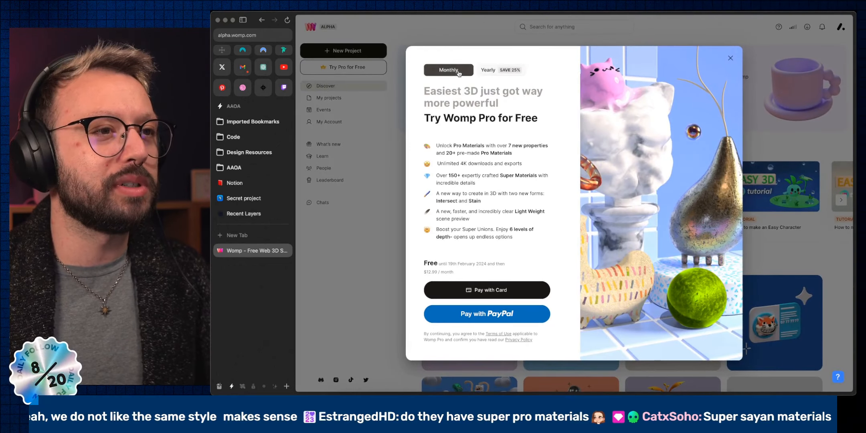
left_click(496, 72)
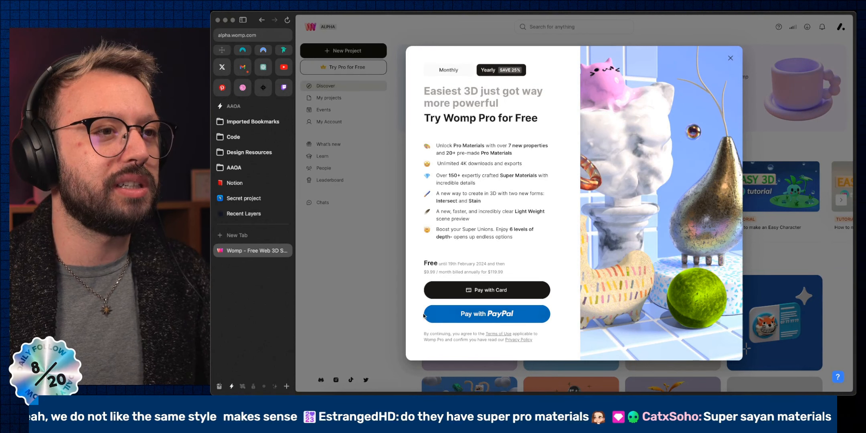
Step: Close the Womp Pro trial offer and hide the browser's sidebar
left_click(731, 58)
key("super+s")
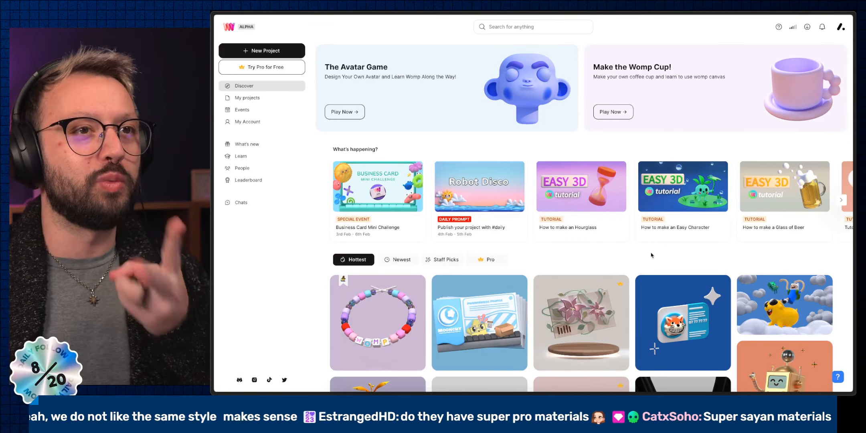
Step: Start a new project and go through the introductory tips about nested unions until they are dismissed
mouse_move(247, 26)
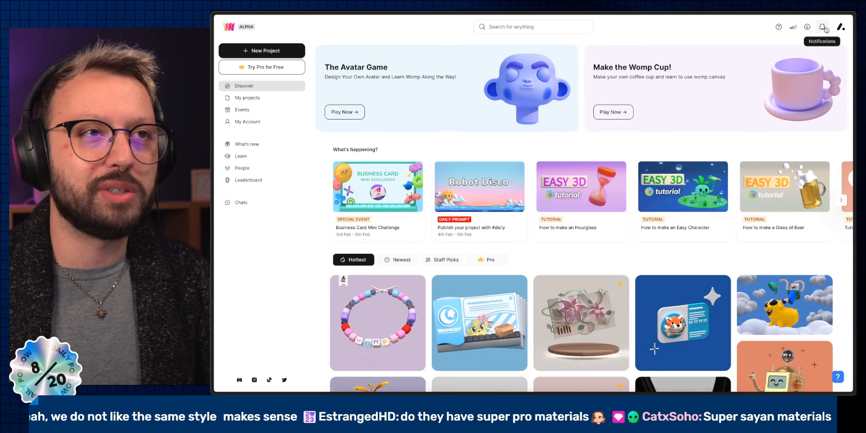
left_click(270, 49)
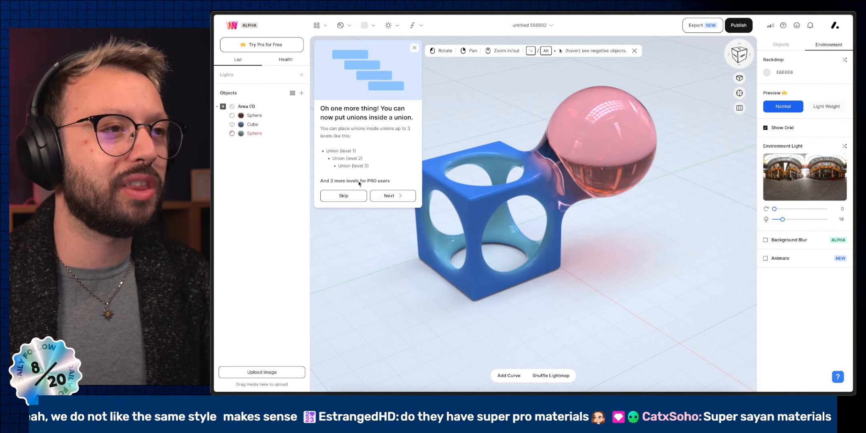
left_click(391, 196)
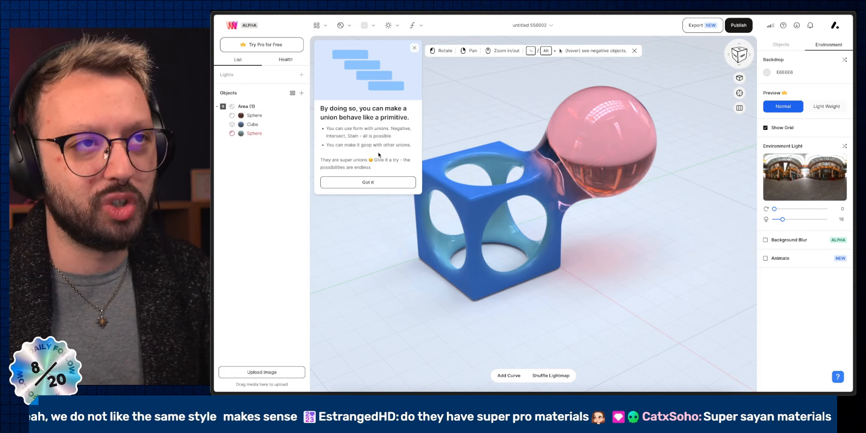
left_click(379, 182)
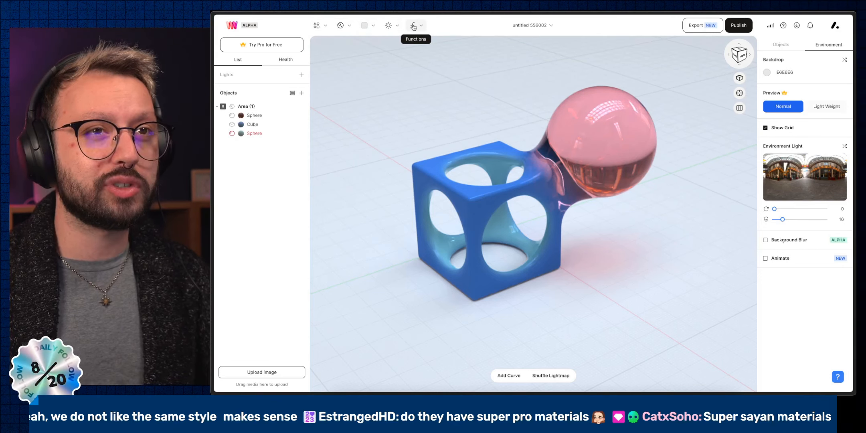
Step: Check the scene's health information on memory and area resolution, and dismiss its introductory tip
left_click(285, 61)
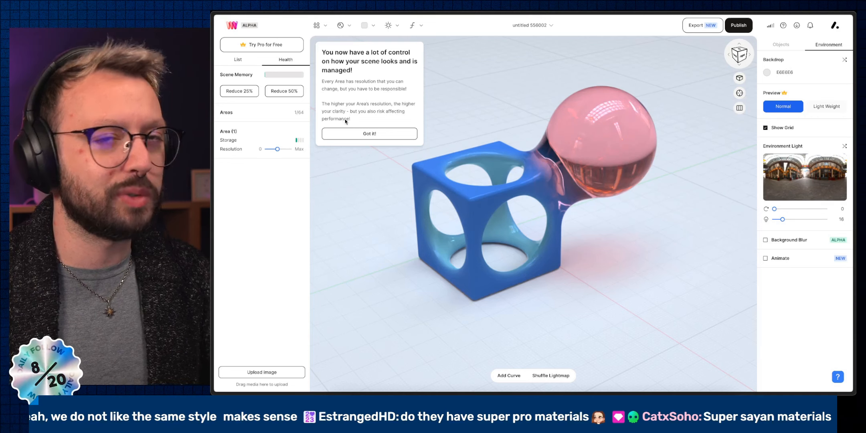
left_click(370, 135)
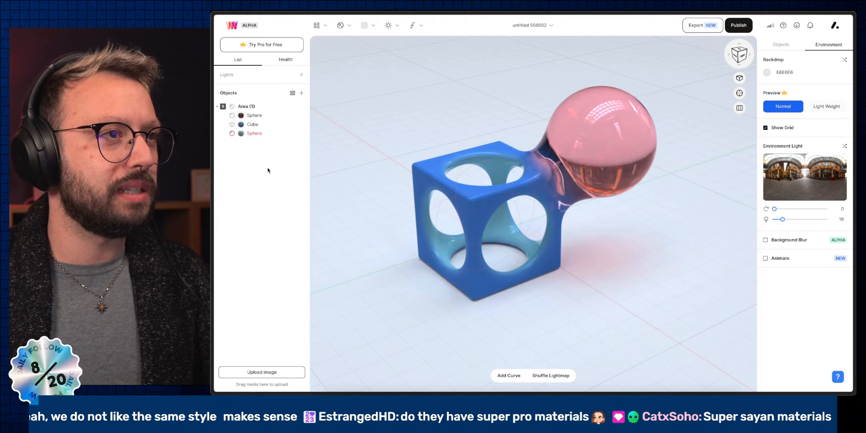
Step: View the default cube and sphere model from the back, left, top and front
left_click(741, 61)
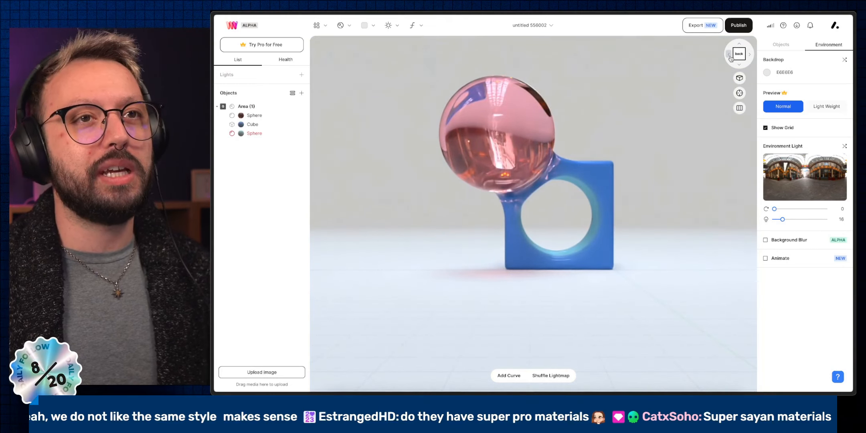
left_click(730, 55)
left_click(730, 55)
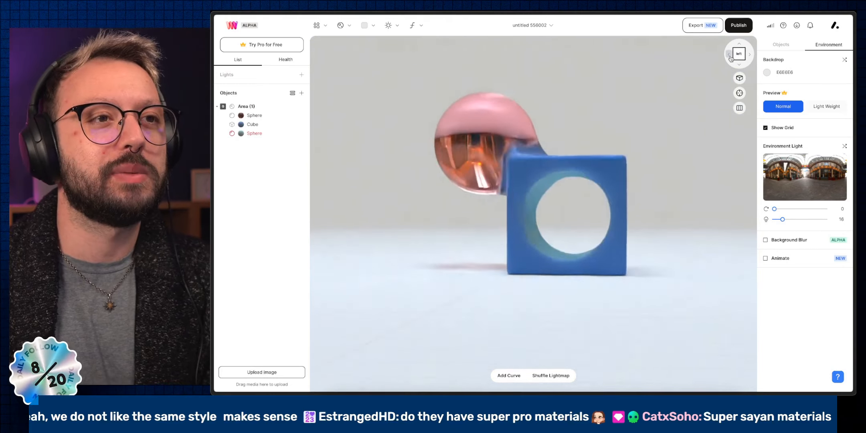
left_click(740, 43)
left_click(741, 44)
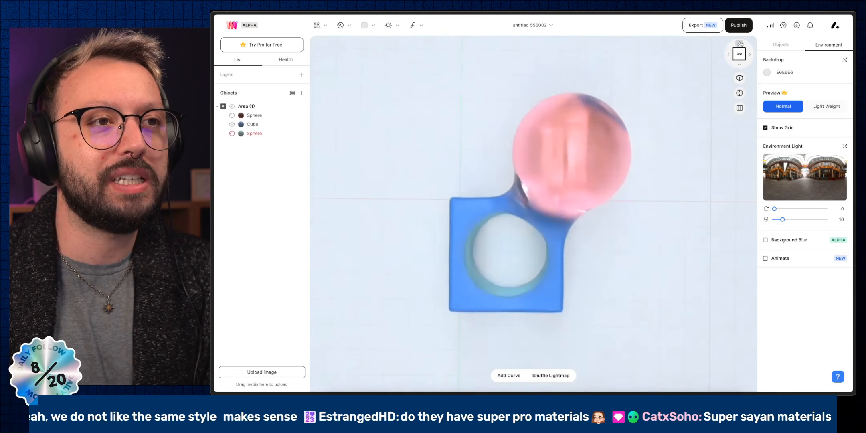
left_click(740, 43)
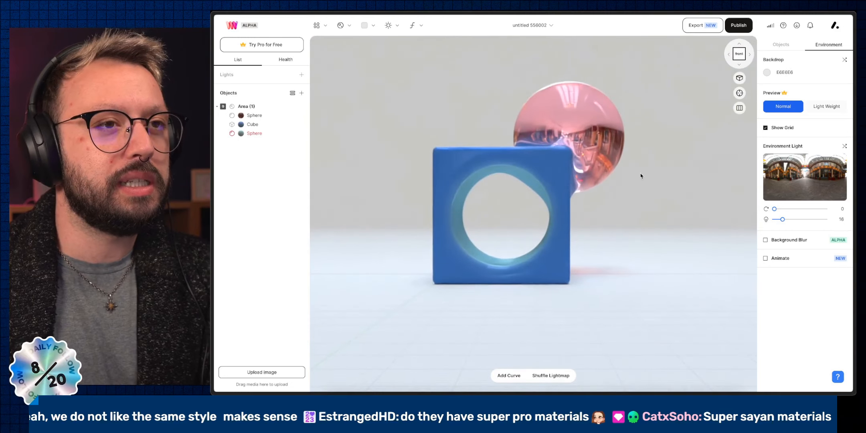
Step: Examine the cube and sphere model by zooming, panning and orbiting around it to an angled view
scroll(642, 223, "down", 10)
scroll(643, 213, "up", 6)
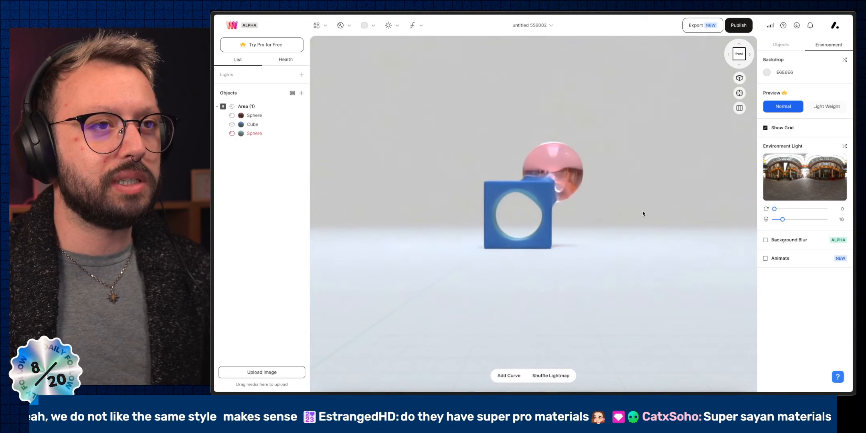
scroll(620, 213, "up", 2)
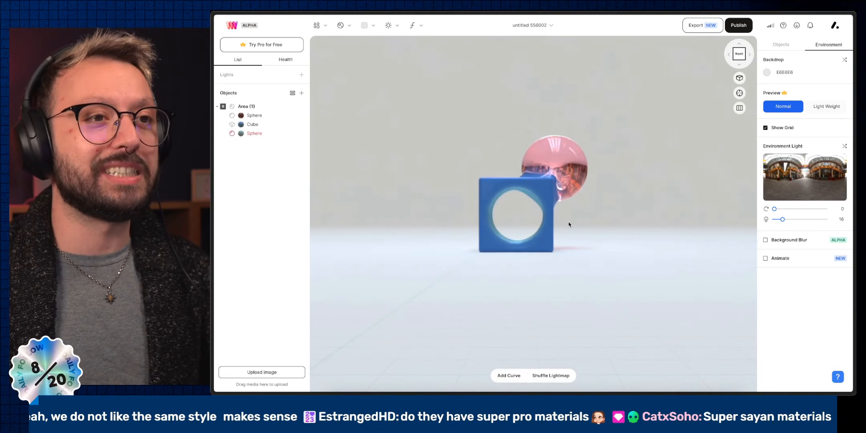
scroll(568, 223, "down", 5)
scroll(569, 223, "up", 5)
left_click_drag(569, 222, 548, 230)
right_click_drag(549, 230, 680, 188)
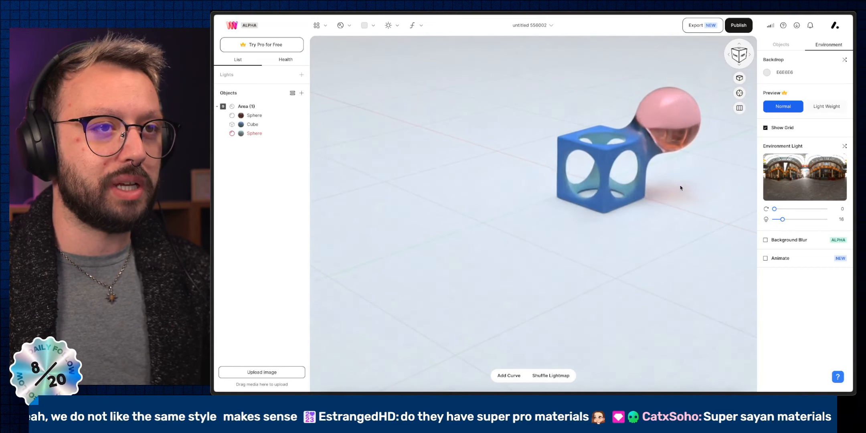
left_click_drag(681, 188, 581, 238)
left_click_drag(621, 215, 673, 198)
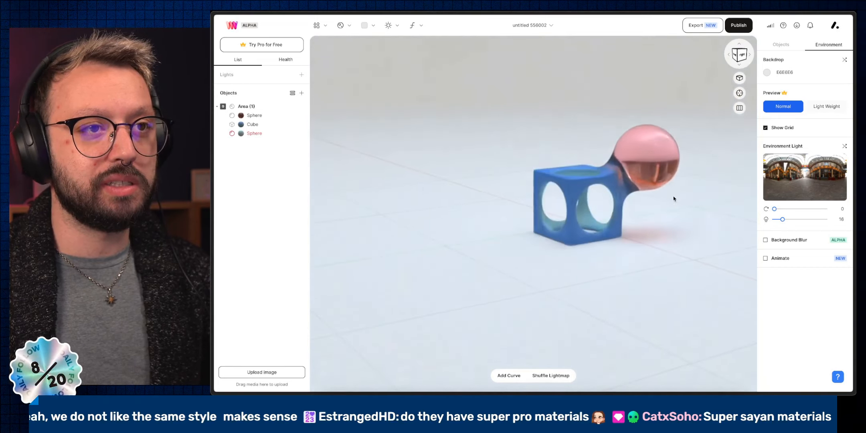
right_click_drag(654, 201, 621, 198)
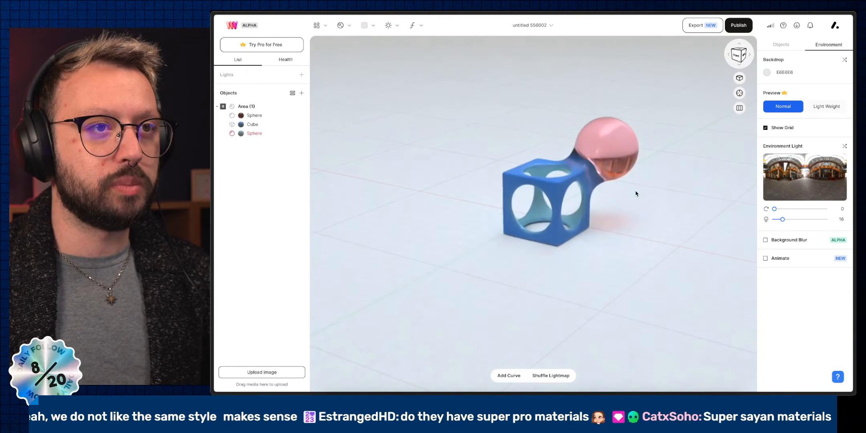
left_click_drag(634, 193, 571, 242)
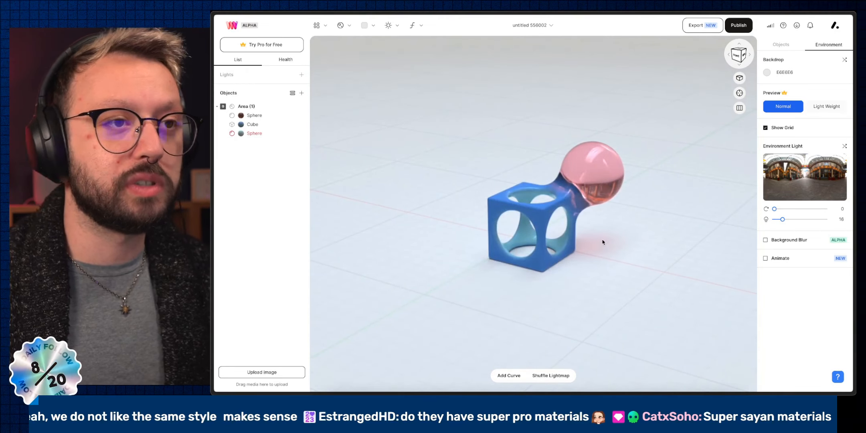
scroll(533, 226, "up", 2)
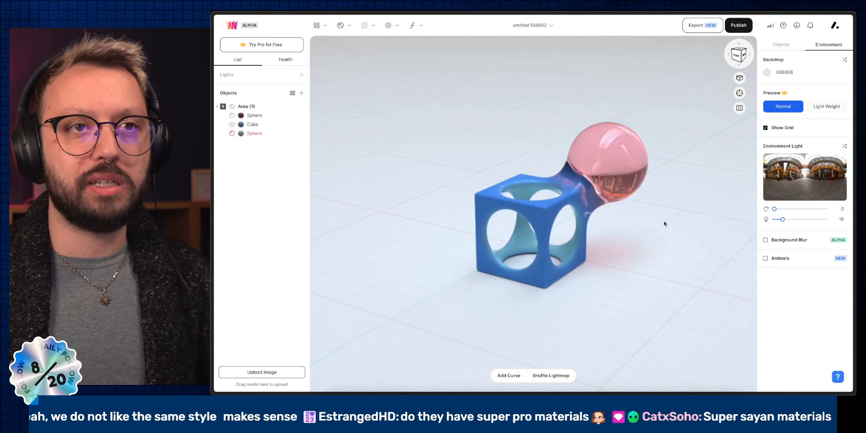
Step: Try out single and combined selections of the pink sphere, the cube and the negative sphere
left_click(245, 115)
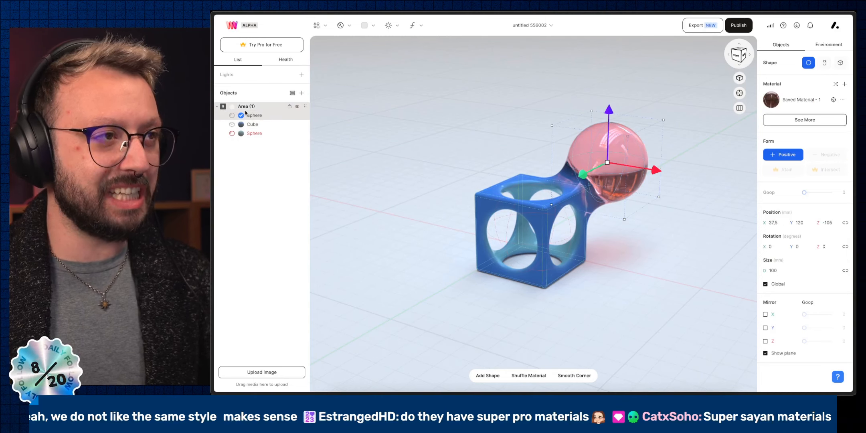
left_click(241, 124, "shift")
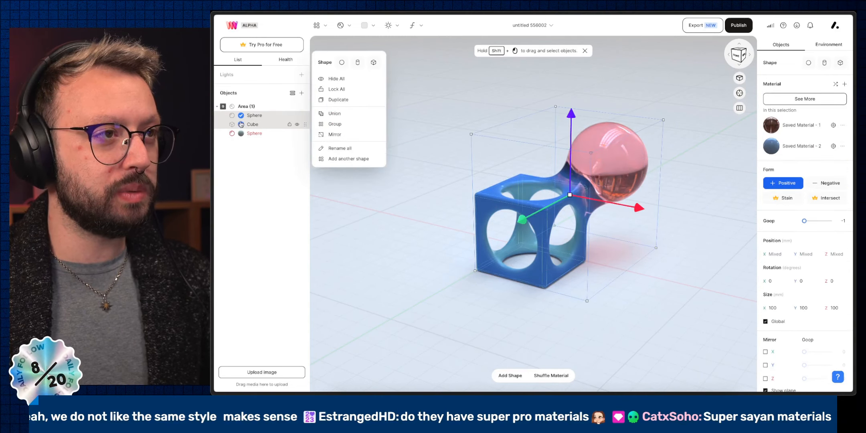
left_click(259, 126)
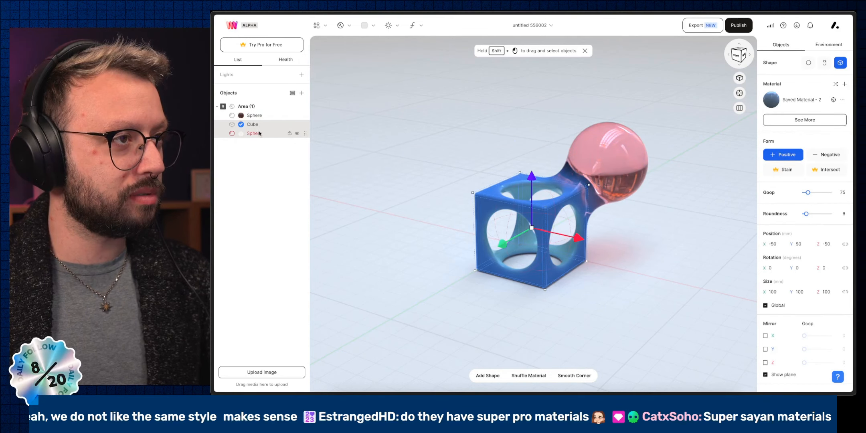
left_click(241, 133)
left_click(241, 125)
Step: Select only the pink sphere and move it down towards the cube, to about X 1.91 and Y 100.2 mm
left_click(241, 115)
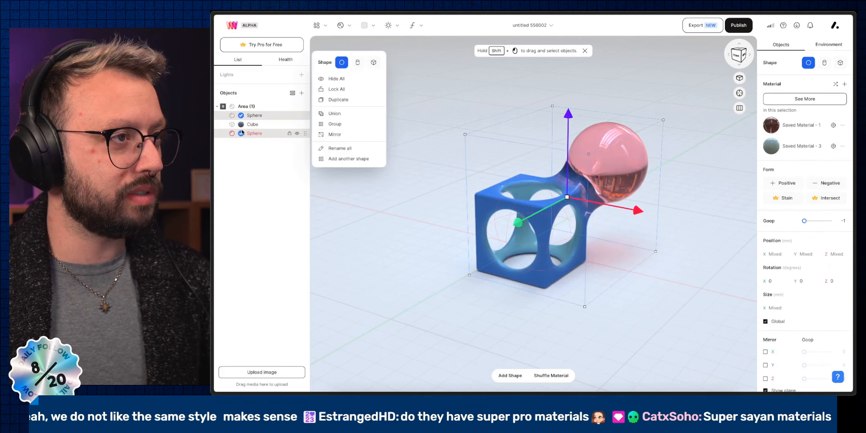
left_click(241, 134)
left_click_drag(569, 185, 571, 184)
left_click_drag(598, 120, 599, 136)
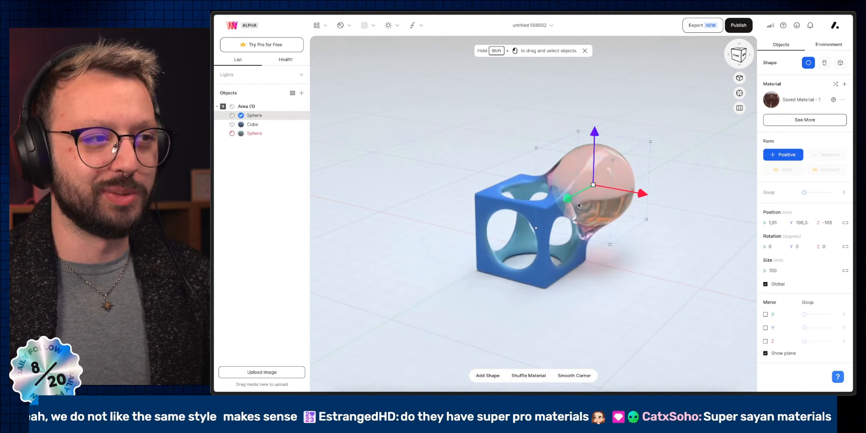
Step: Move the pink sphere to about X -15.16 mm and open the environment settings
left_click_drag(567, 199, 562, 204)
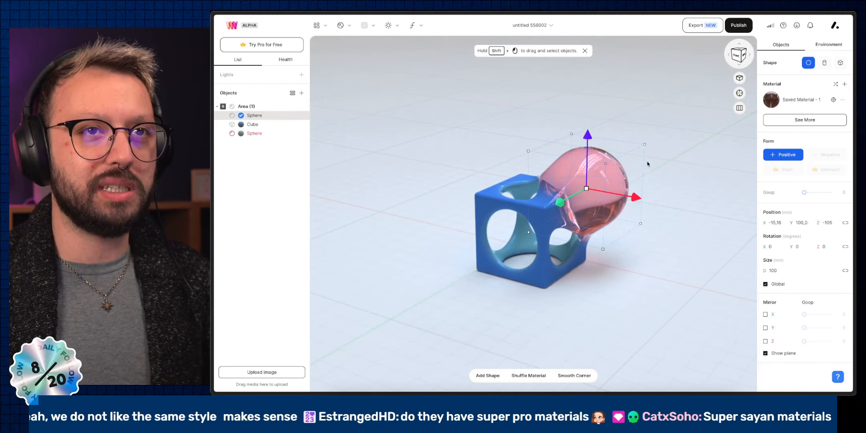
left_click(692, 167)
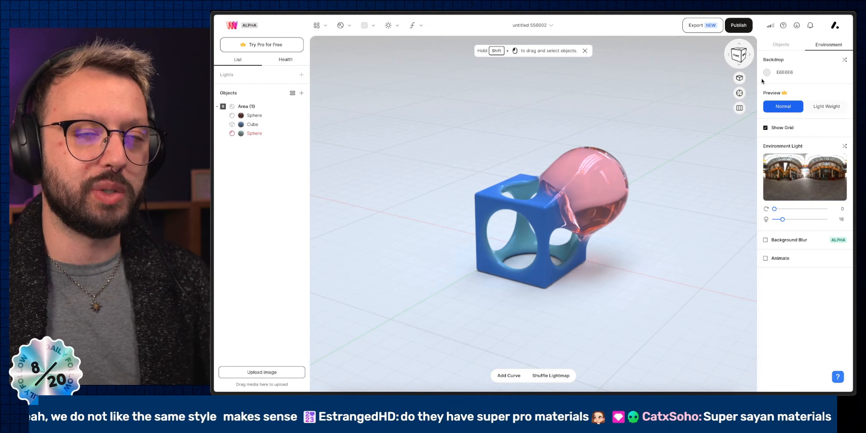
left_click(609, 175)
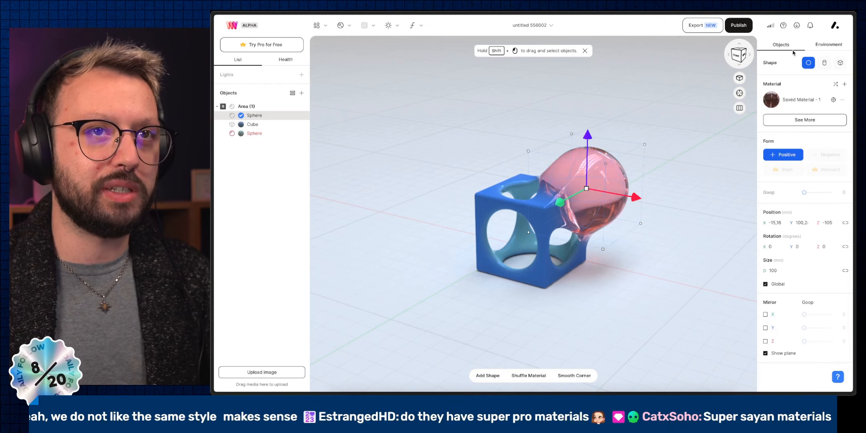
left_click(825, 49)
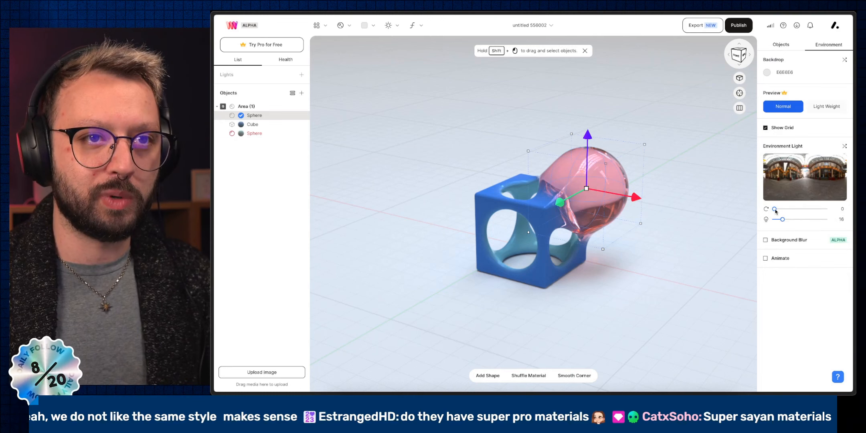
Step: Select the whole Area (1), dismiss the areas introduction and inspect the scene's memory and resolution health information
left_click(254, 107)
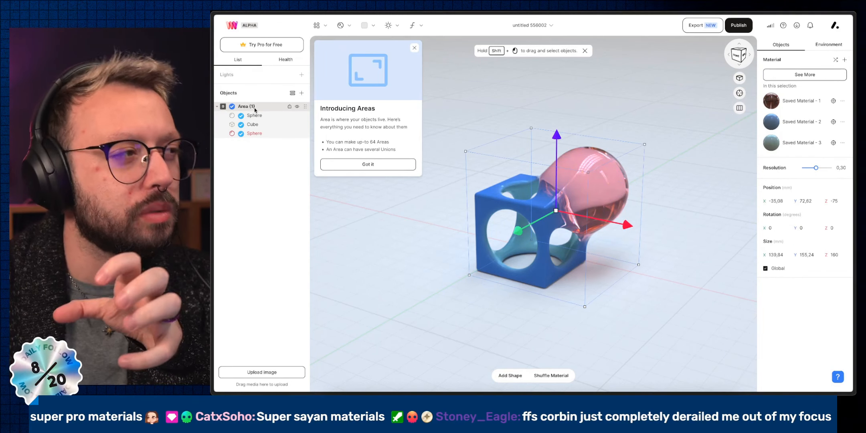
left_click(415, 50)
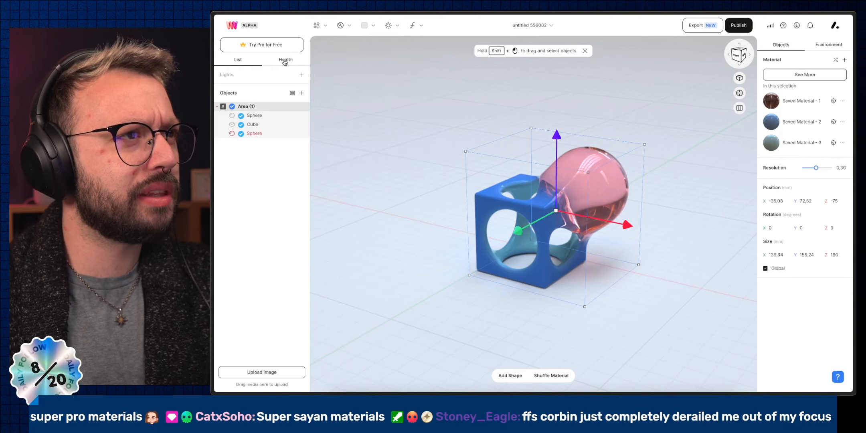
left_click(285, 60)
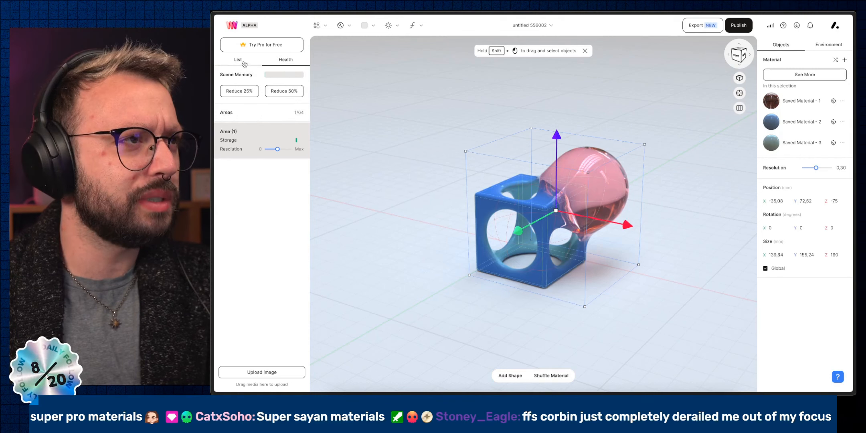
Step: Move the pink sphere up and away from the cube, to about X 21.9 and Y 113 mm
left_click(488, 169)
left_click(596, 170)
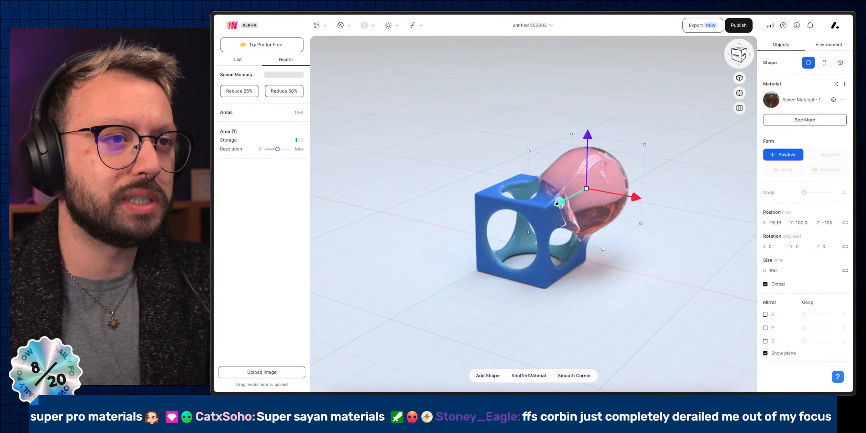
left_click_drag(575, 197, 576, 184)
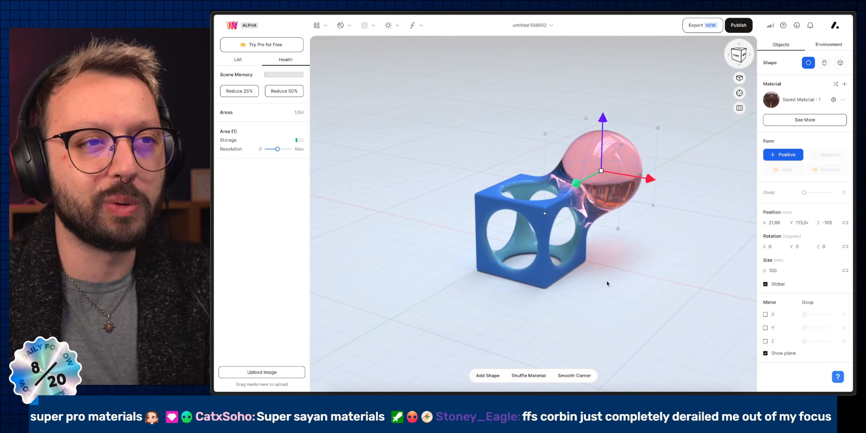
left_click(569, 309)
Step: Duplicate Area (1) and place the copy beside the original at about Z -280.28 mm
left_click(237, 59)
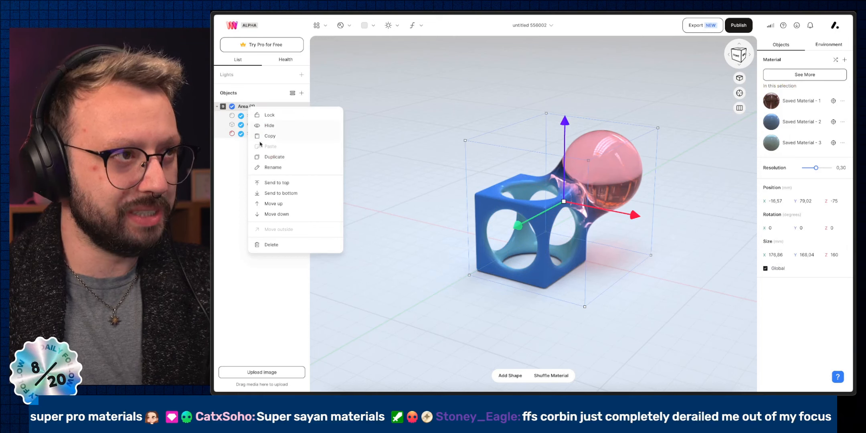
left_click(265, 157)
left_click_drag(634, 217, 796, 259)
mouse_move(596, 282)
right_mouse_down()
mouse_move(470, 236)
mouse_move(561, 265)
right_mouse_up()
Step: Lower the resolution of Area (2) to 0 and slightly reduce the resolution of Area (1)
left_click(288, 61)
left_click_drag(278, 185, 265, 185)
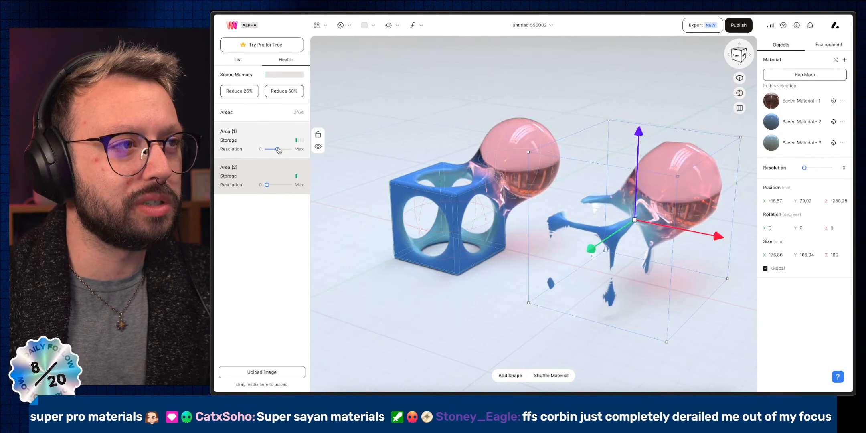
mouse_move(276, 150)
left_mouse_down()
mouse_move(291, 150)
mouse_move(270, 149)
left_mouse_up()
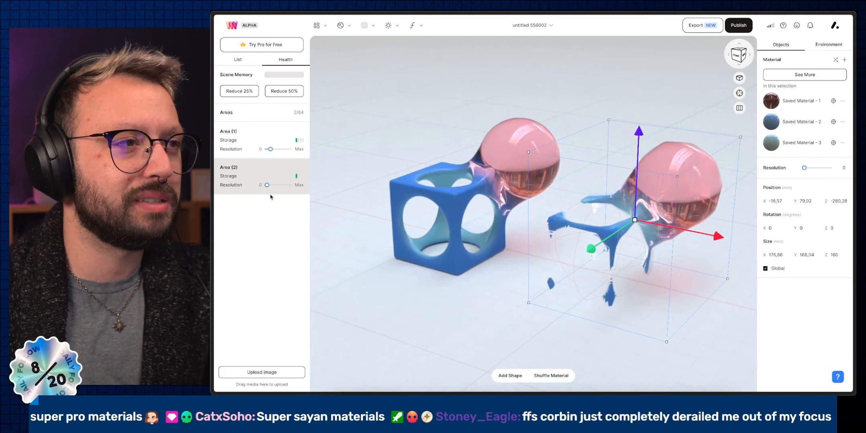
Step: Try a resolution of 0.85 on Area (2), then reduce it to 0.05
left_click_drag(267, 184, 290, 185)
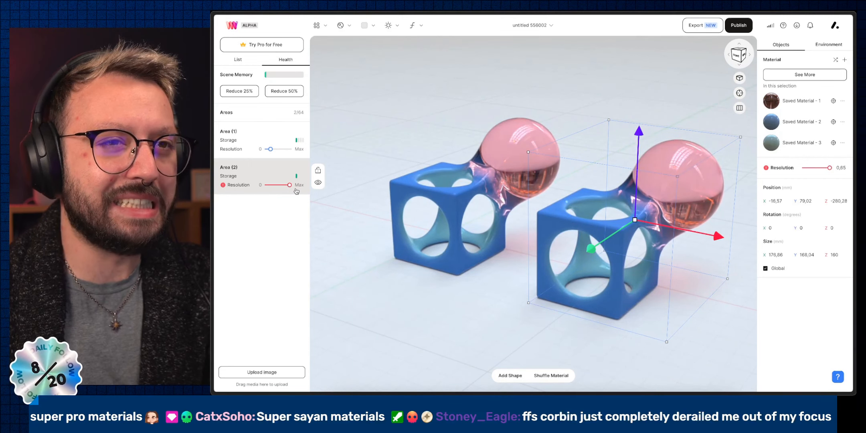
left_click(479, 293)
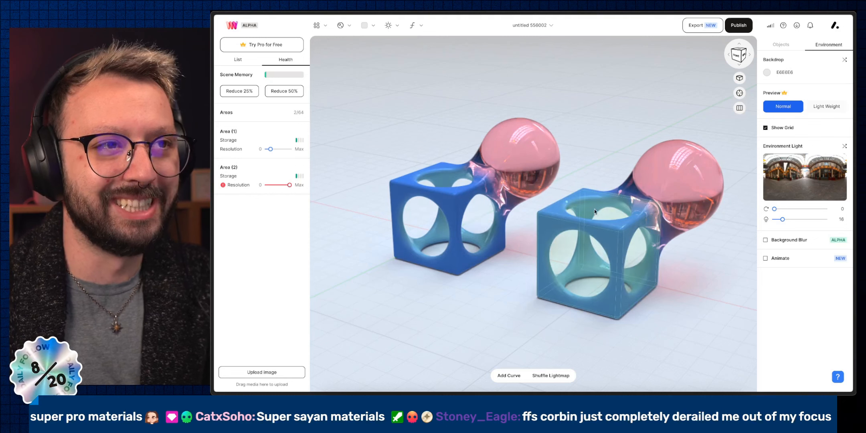
left_click_drag(290, 184, 269, 189)
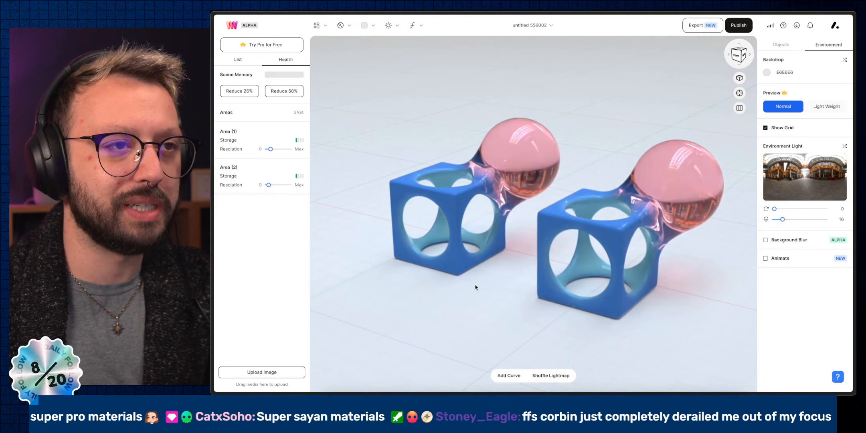
Step: Move Area (2) into the original model and back out to about Z -247.21 mm, viewing both models from an angle
left_click_drag(477, 288, 487, 295)
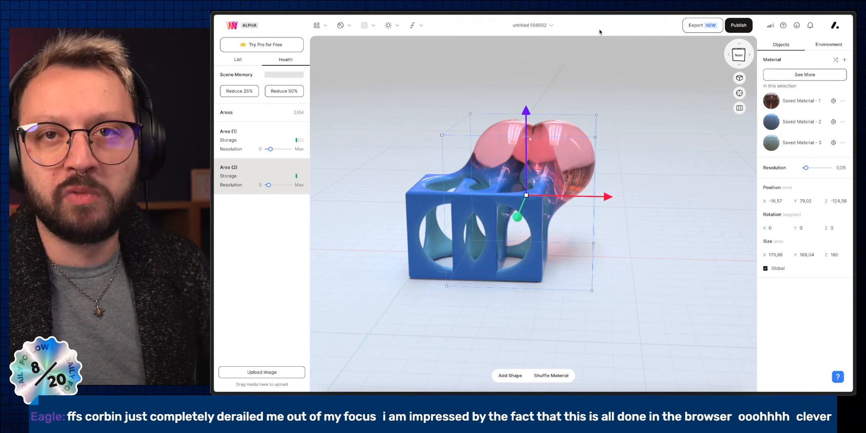
left_click_drag(608, 196, 711, 200)
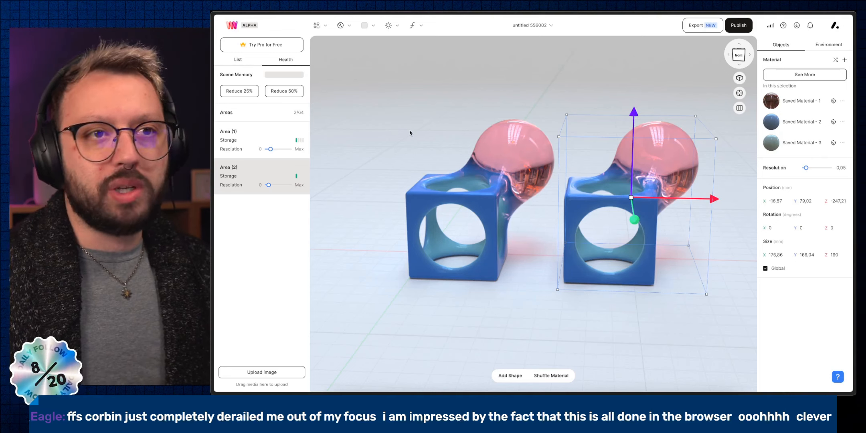
middle_click_drag(498, 202, 548, 236)
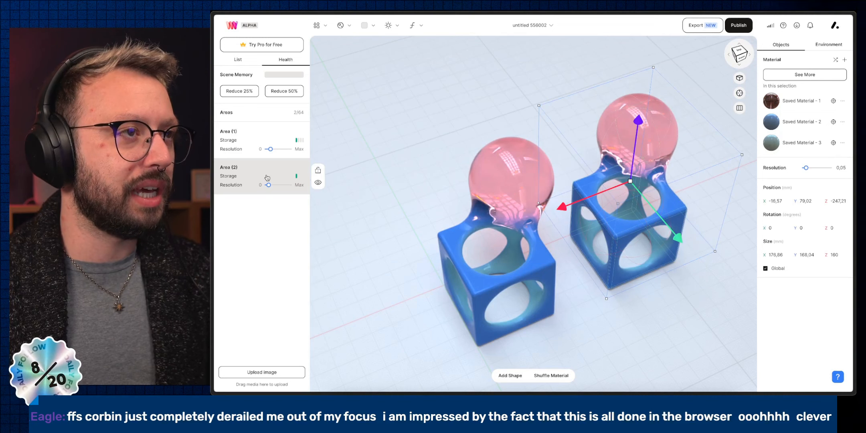
Step: Remove Area (2) and add the Womp W - Helix shape to the scene
left_click(249, 63)
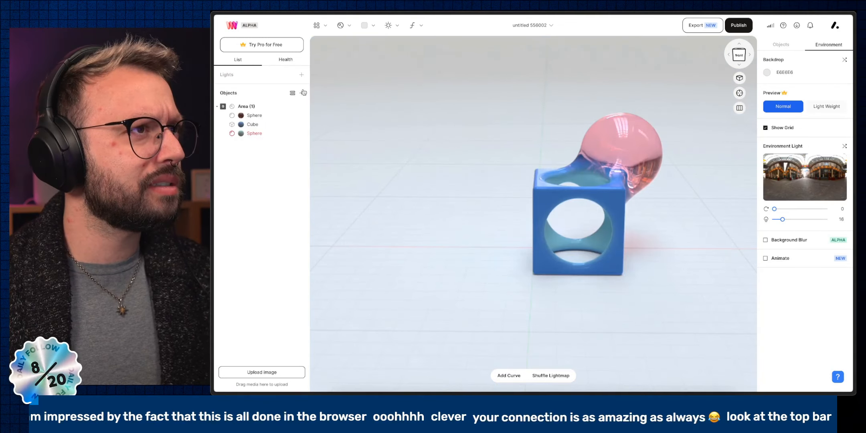
left_click(303, 92)
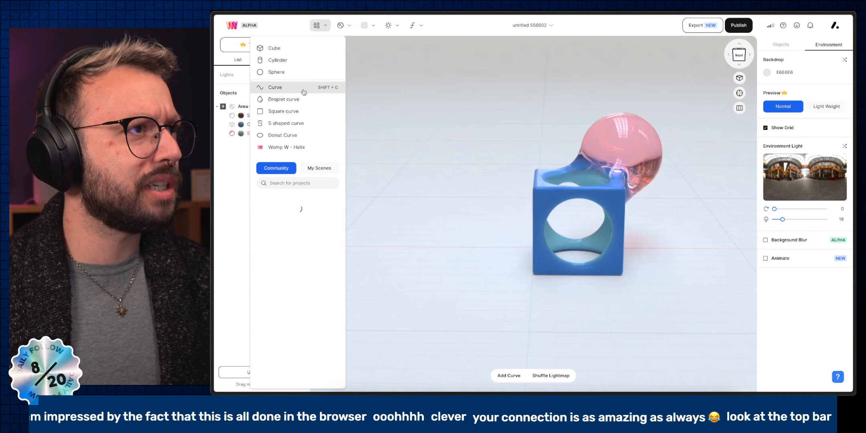
left_click(408, 137)
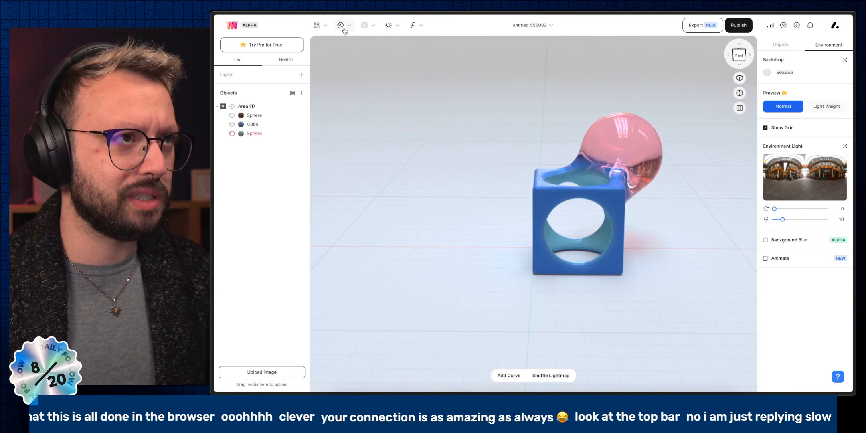
left_click(319, 25)
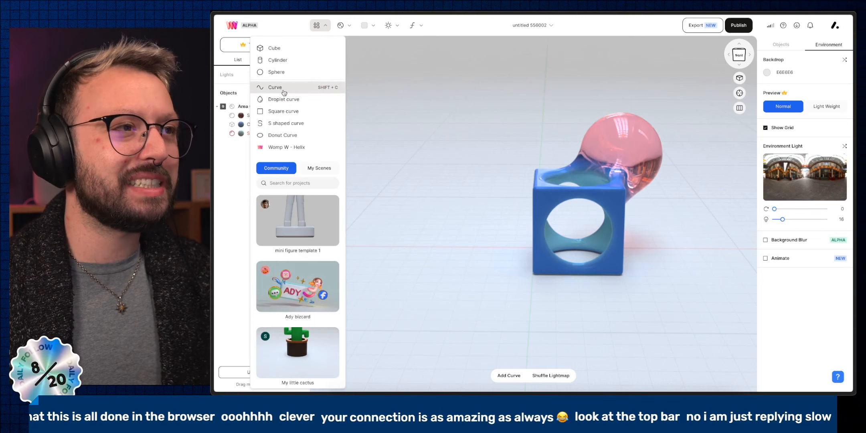
left_click(282, 148)
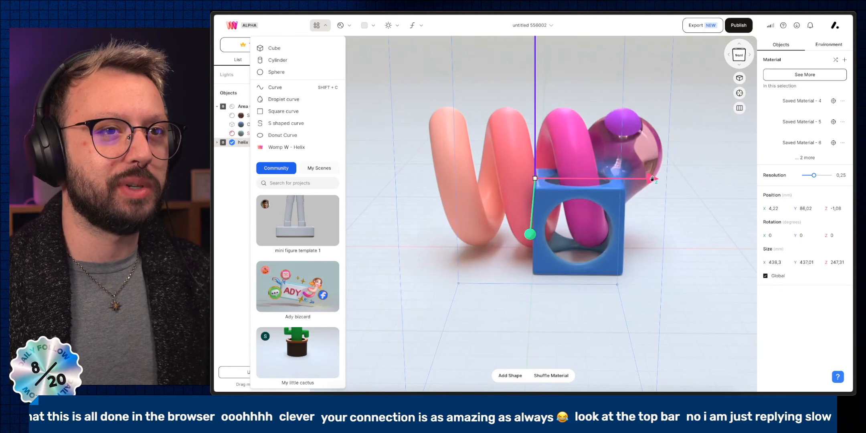
Step: Place the helix in Area (1) and move it against the cube, to about X -135.75 and Z 118.49 mm
left_click_drag(656, 183, 554, 181)
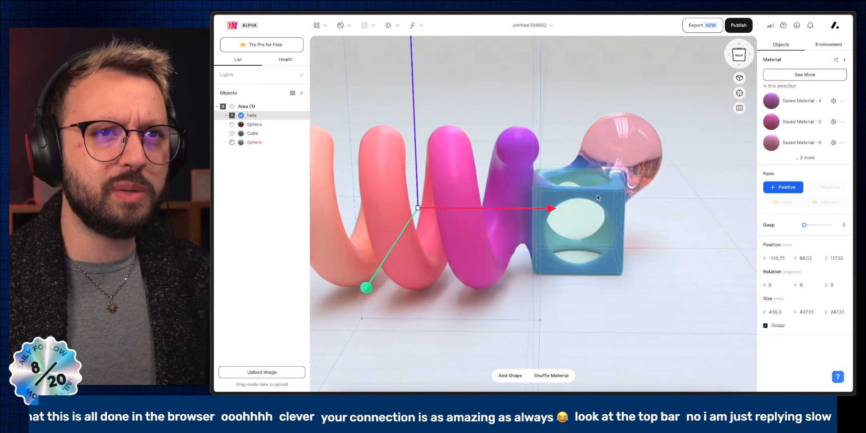
mouse_move(551, 209)
left_mouse_down()
mouse_move(526, 208)
mouse_move(544, 208)
left_mouse_up()
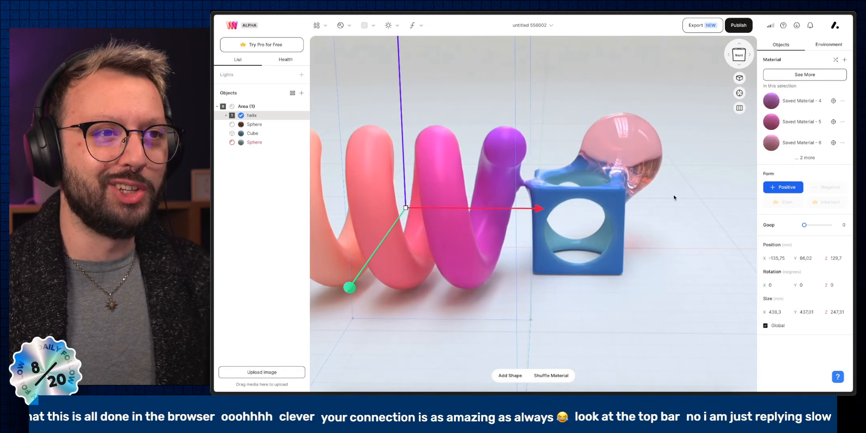
right_click_drag(540, 210, 547, 208)
right_click_drag(381, 208, 390, 208)
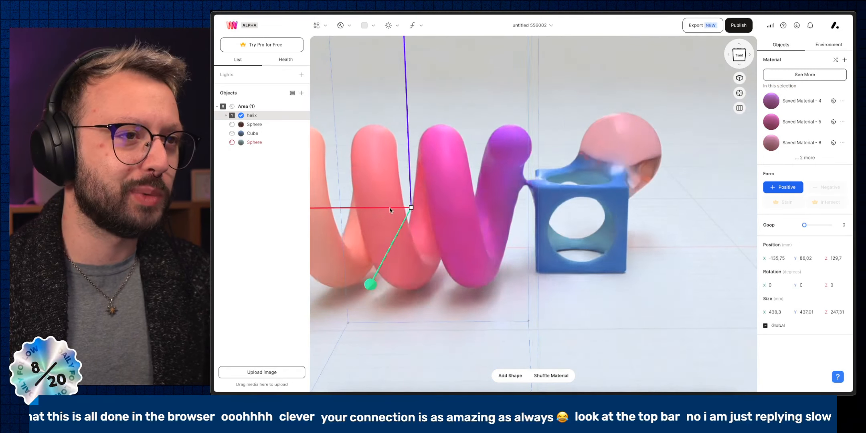
left_click_drag(403, 195, 401, 194)
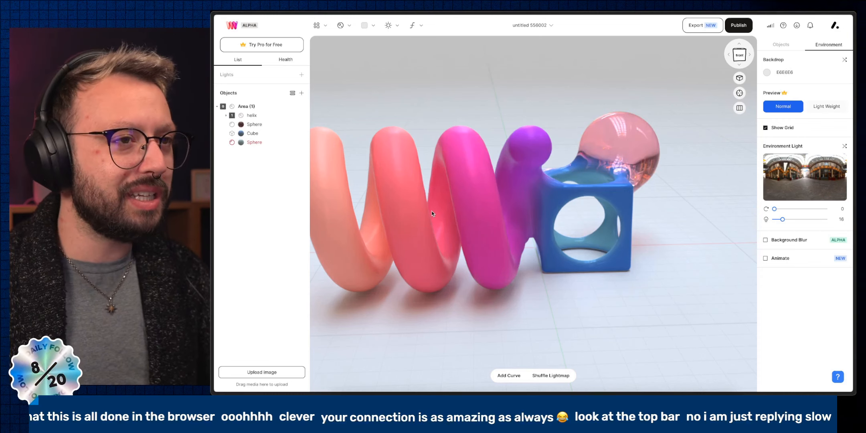
Step: Expand the helix group down to its individual points and raise Point (13) to about Y 211.57 mm
left_click(252, 116)
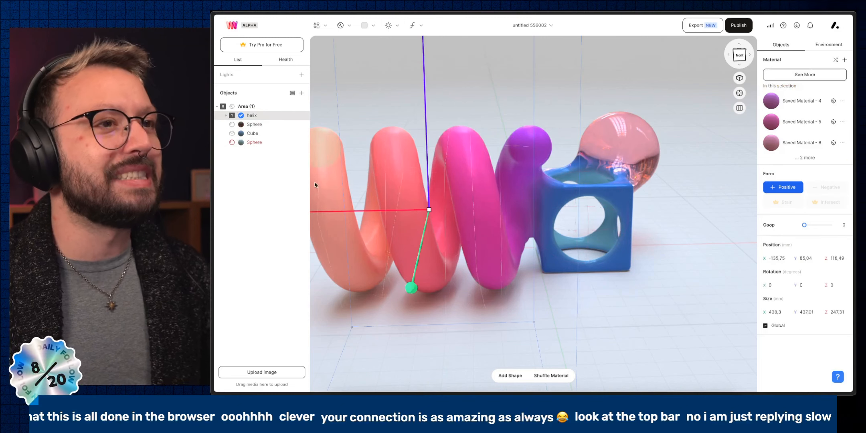
left_click(226, 115)
left_click(268, 241)
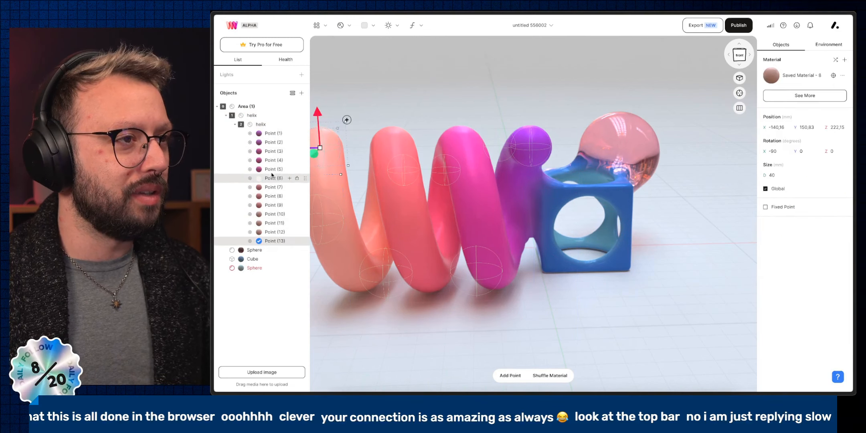
left_click_drag(319, 144, 343, 51)
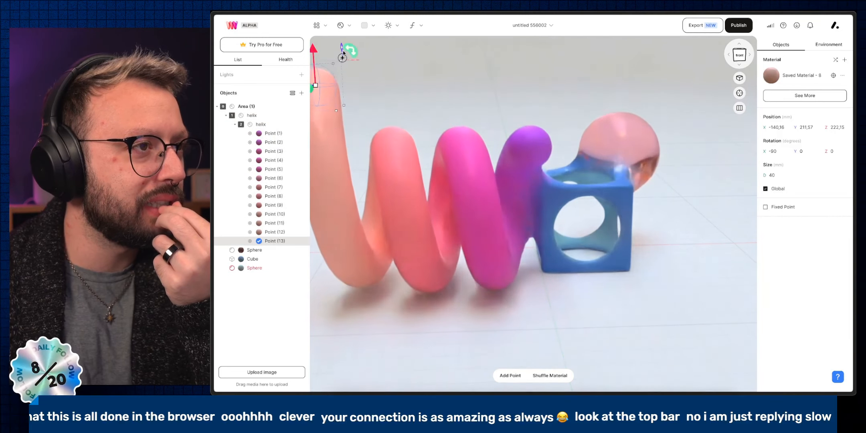
Step: Remove the cube and spheres, and reshape the helix with Point (13) about 8.68 mm and Point (1) about 160.73 mm in diameter
left_click(274, 232)
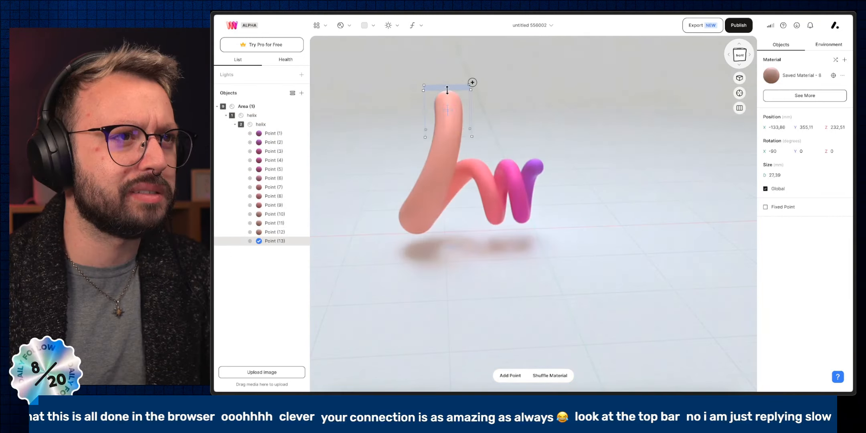
left_click_drag(448, 89, 448, 114)
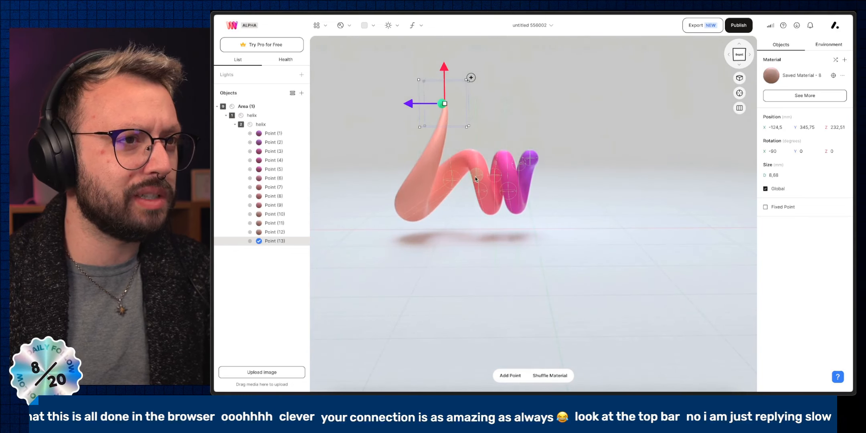
left_click(477, 176)
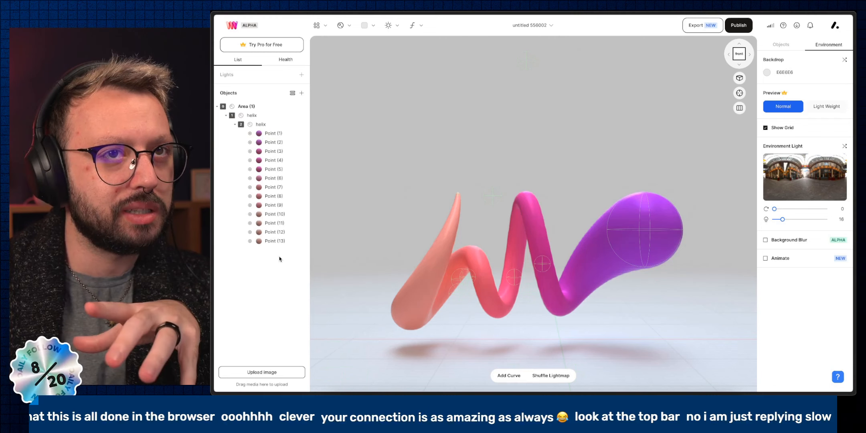
left_click(272, 241)
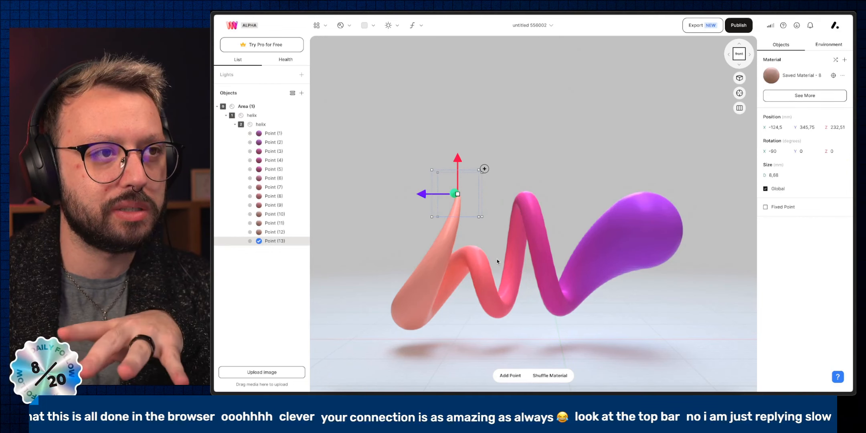
left_click(273, 134)
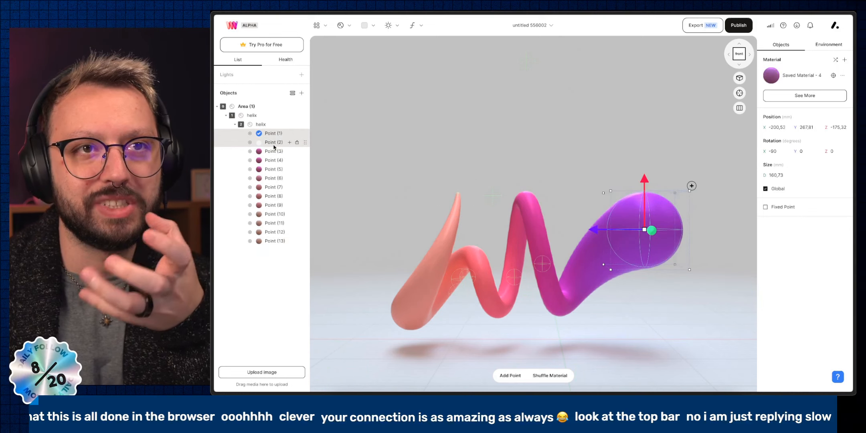
Step: Open the material settings of helix Point (1) and raise its Glass value to the maximum
left_click(274, 144)
left_click(274, 152)
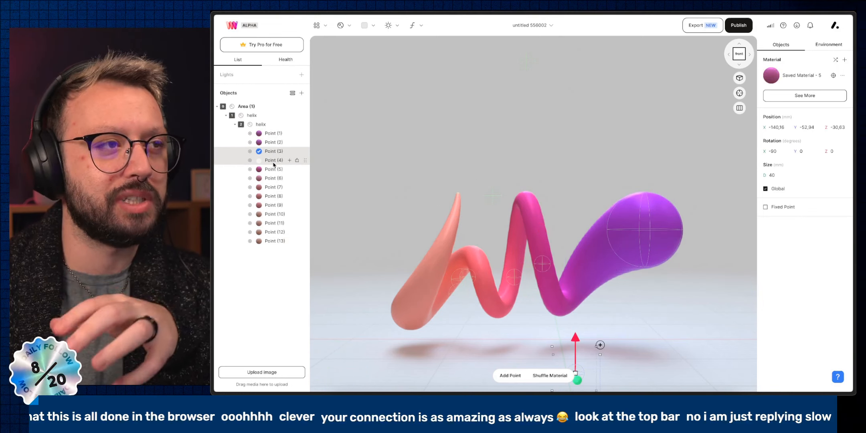
left_click(274, 161)
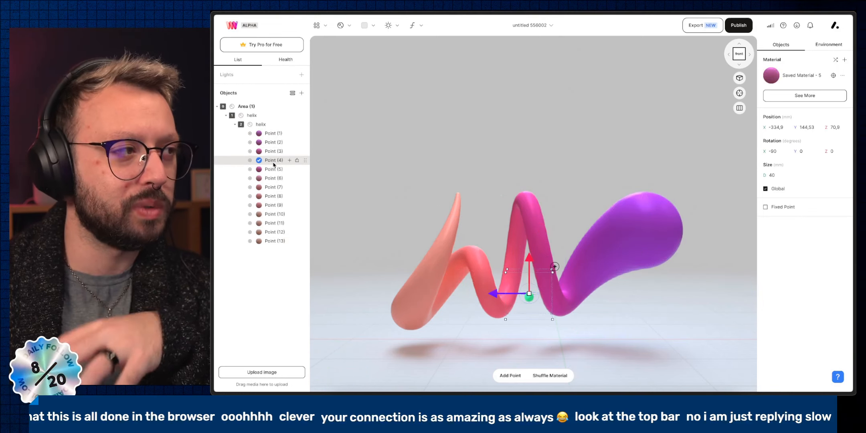
left_click(273, 133)
left_click(783, 96)
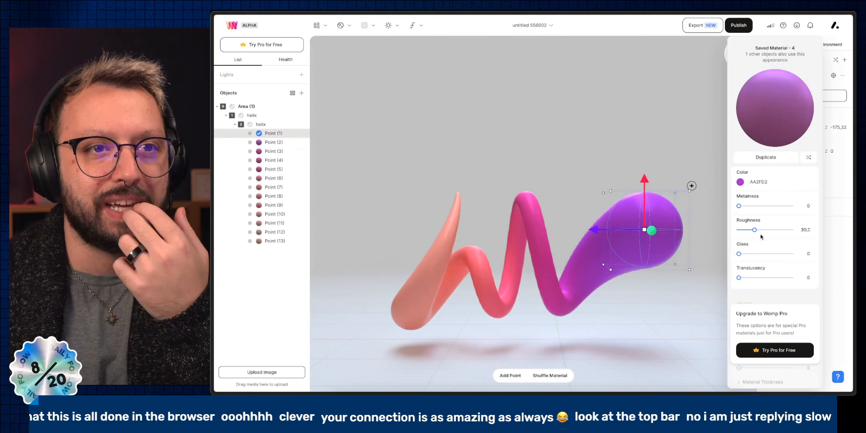
left_click_drag(739, 254, 791, 253)
Step: Extend the glass finish through the materials of Points (2) to (9), with Roughness 0 and Glass 100 on Saved Material - 5
left_click(274, 143)
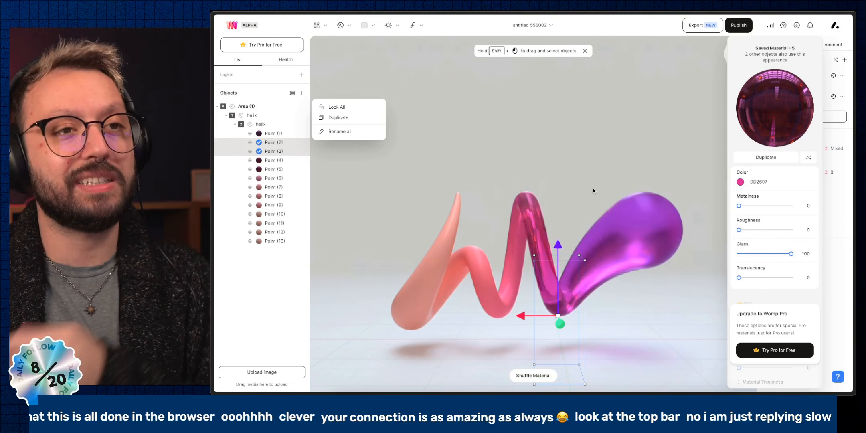
left_click(265, 162)
left_click(273, 152)
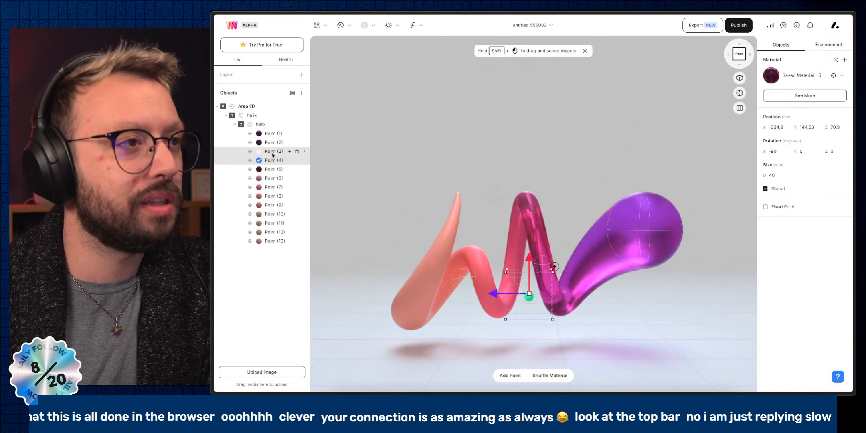
left_click(273, 161)
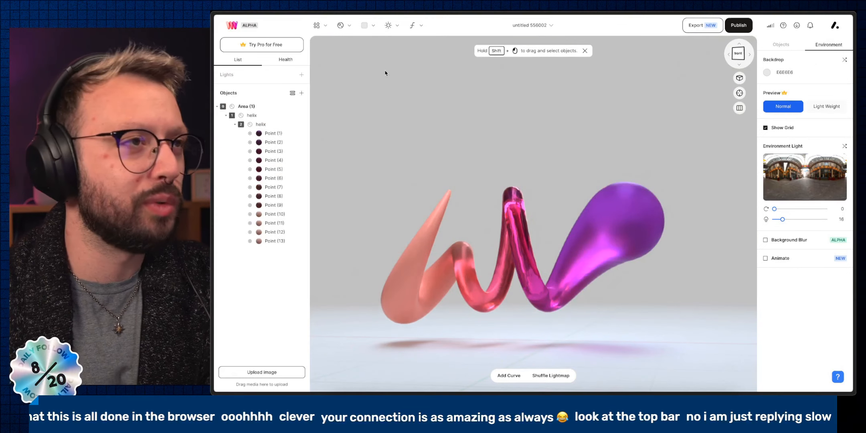
Step: Examine the available shapes and Community projects, and browse the material library's categories from Metallic to Clay
left_click(321, 26)
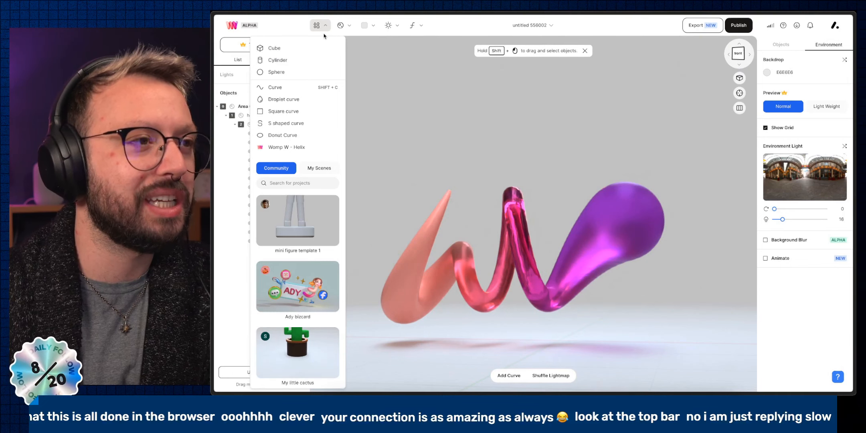
mouse_move(278, 204)
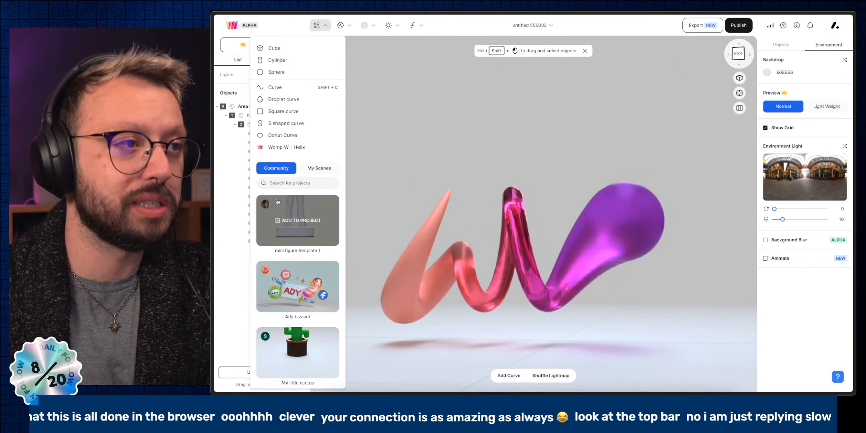
scroll(278, 228, "down", 8)
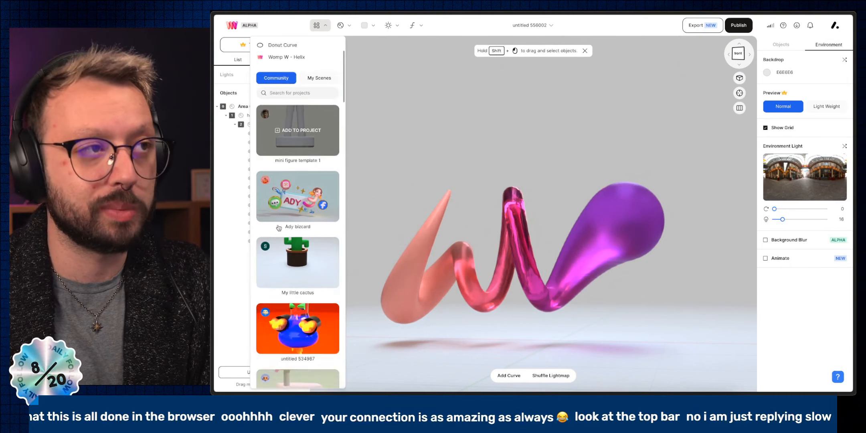
scroll(280, 224, "up", 8)
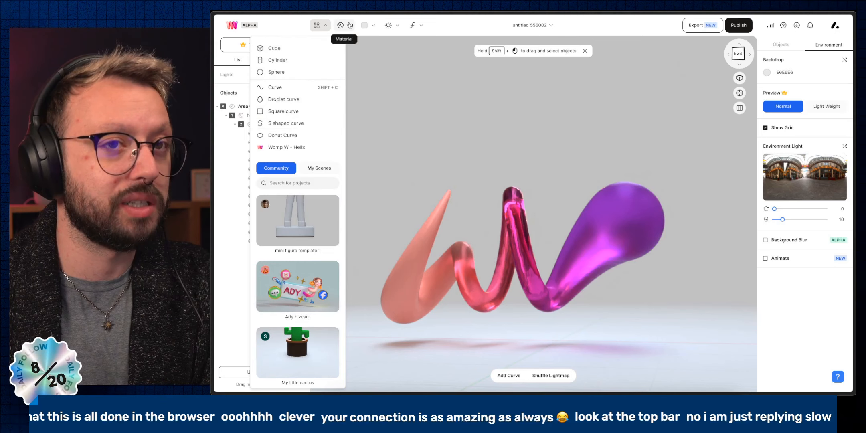
left_click(349, 25)
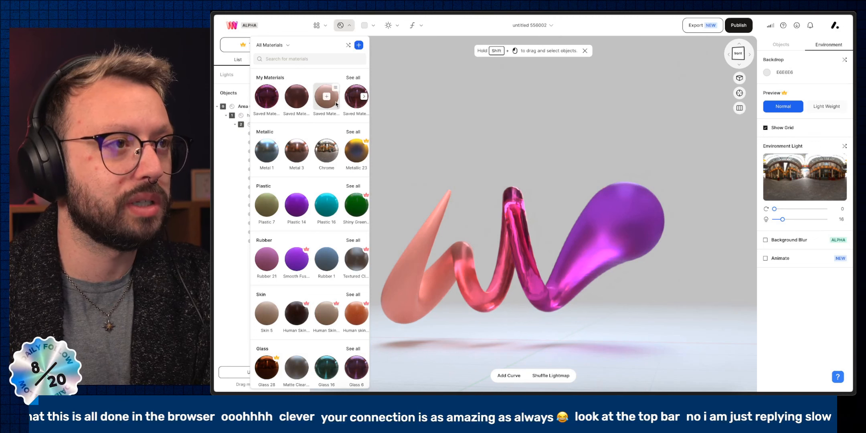
scroll(307, 169, "down", 3)
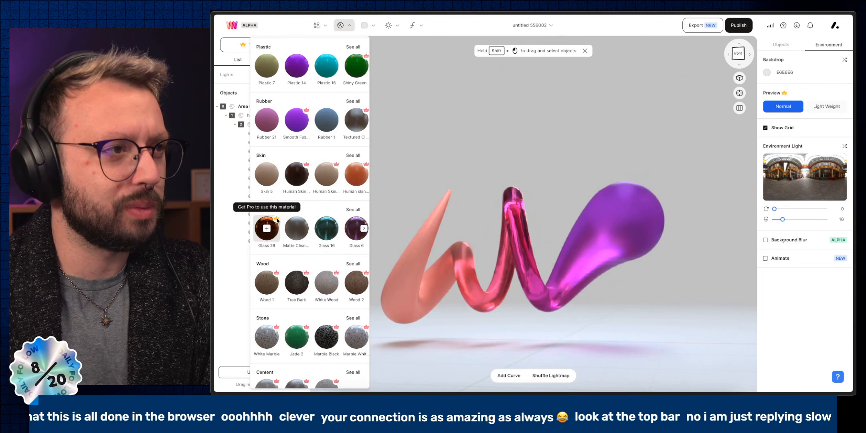
scroll(277, 220, "down", 5)
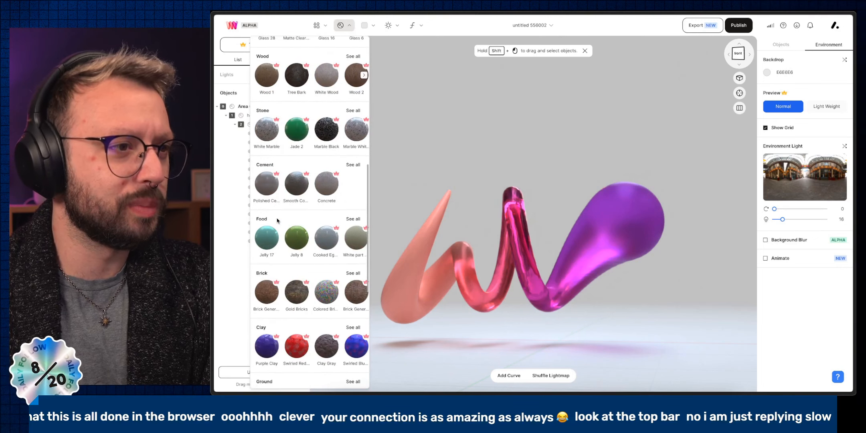
Step: Try a red D32C2C backdrop, and settle on the light lilac EED9F3 backdrop colour
left_click(373, 25)
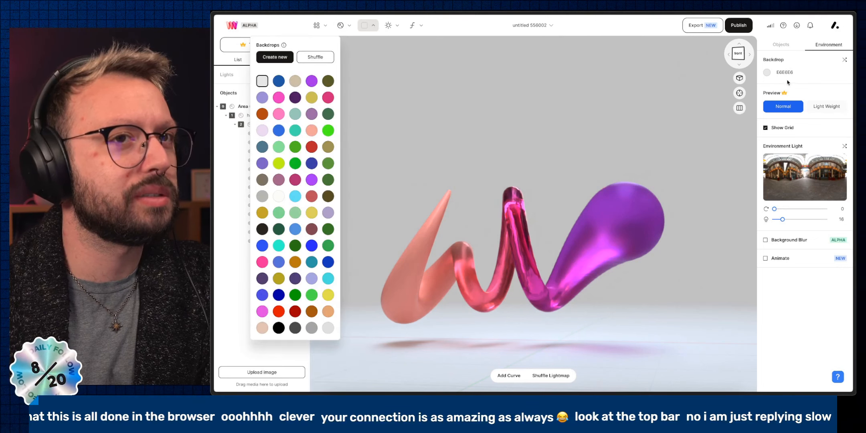
left_click(787, 73)
left_click(766, 73)
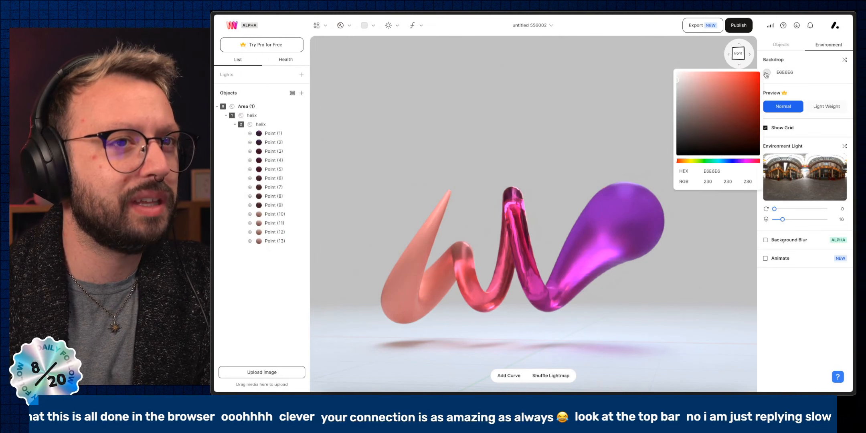
left_click(365, 26)
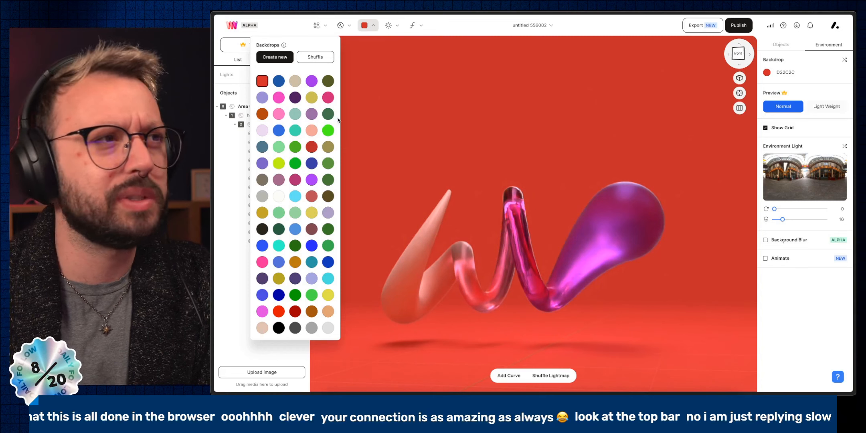
left_click(262, 131)
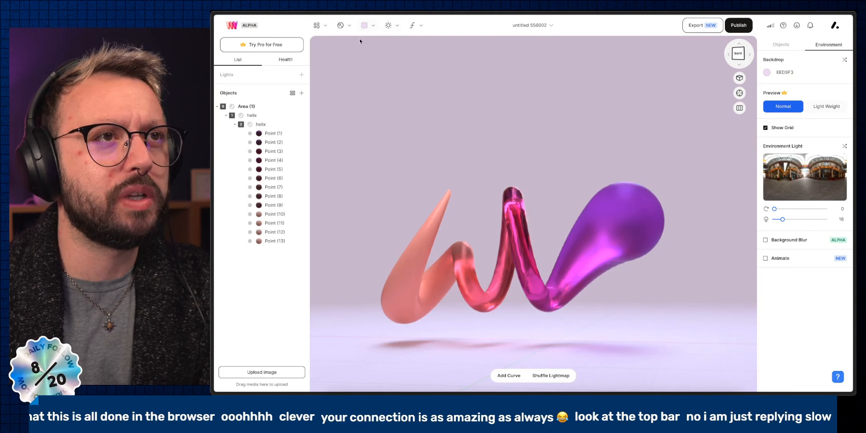
left_click(630, 221)
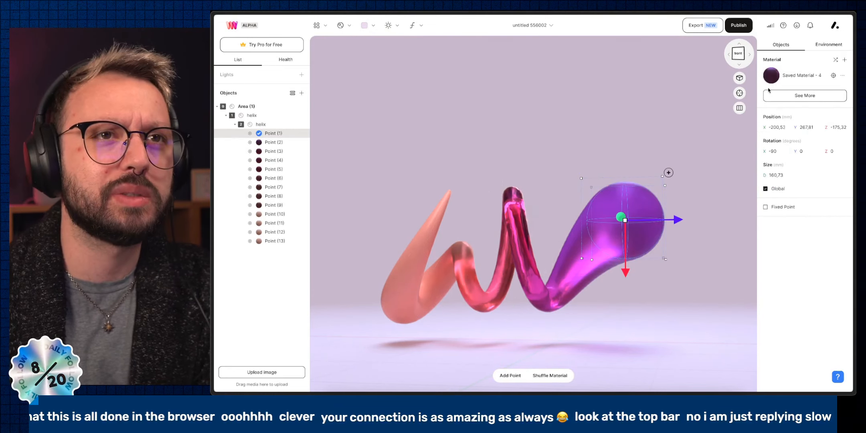
left_click(603, 106)
Step: Add a spherical light in colour B600FF with luminance 44, and move it close above the helix's middle coil
left_click(391, 25)
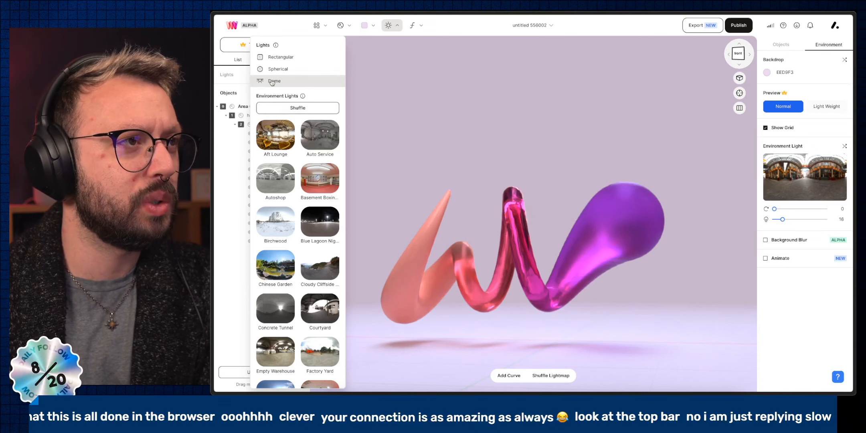
left_click(278, 69)
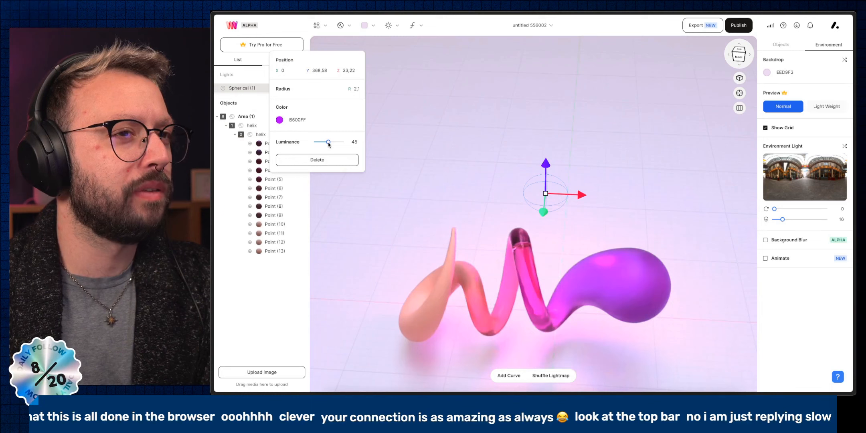
left_click_drag(329, 143, 327, 143)
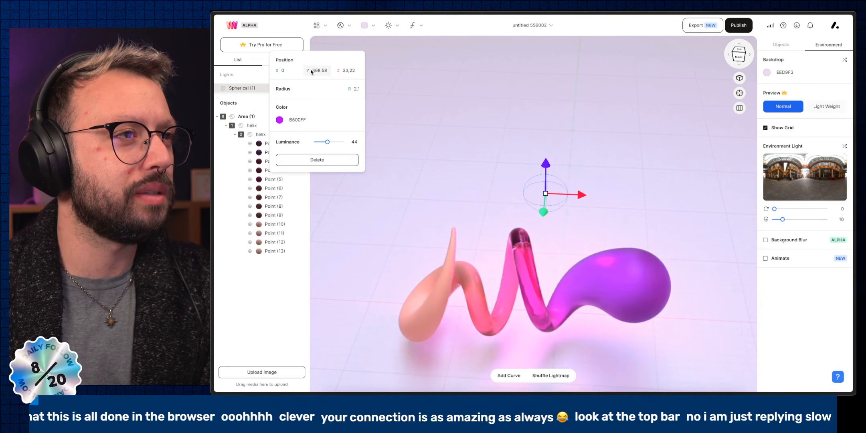
left_click_drag(543, 195, 508, 232)
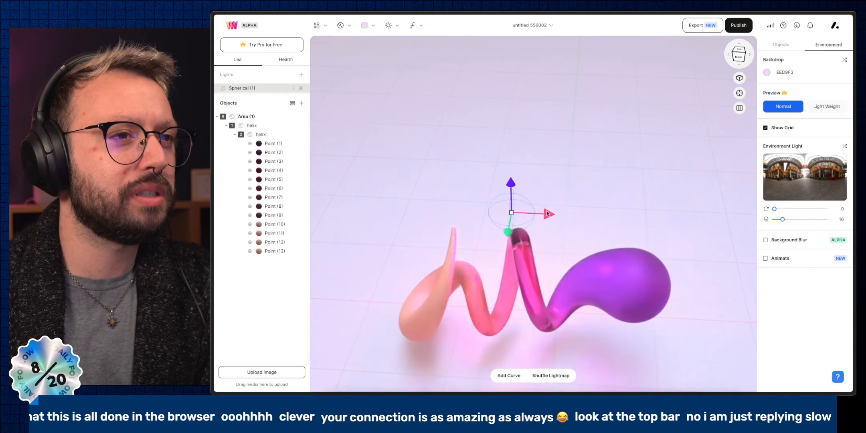
left_click_drag(583, 223, 534, 289)
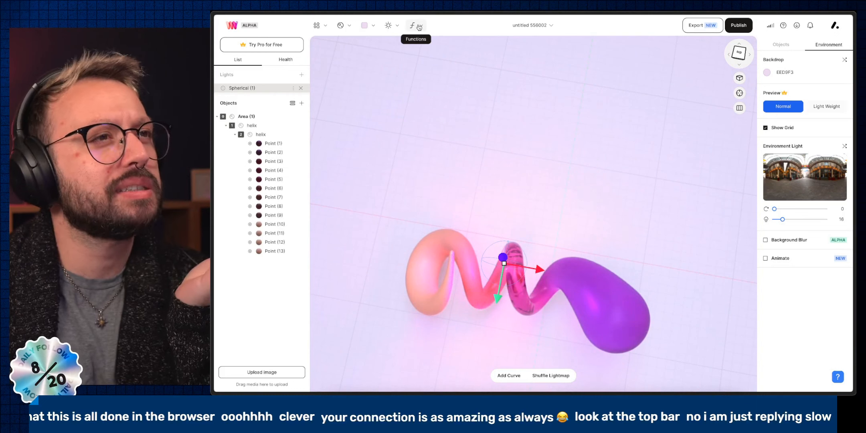
Step: Examine which functions are available with nothing selected, with the inner helix curve selected and with the outer helix group selected
left_click(419, 27)
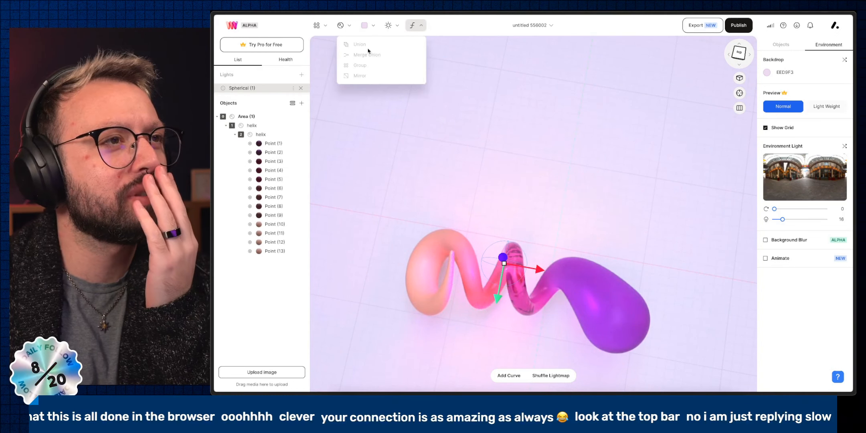
left_click(485, 290)
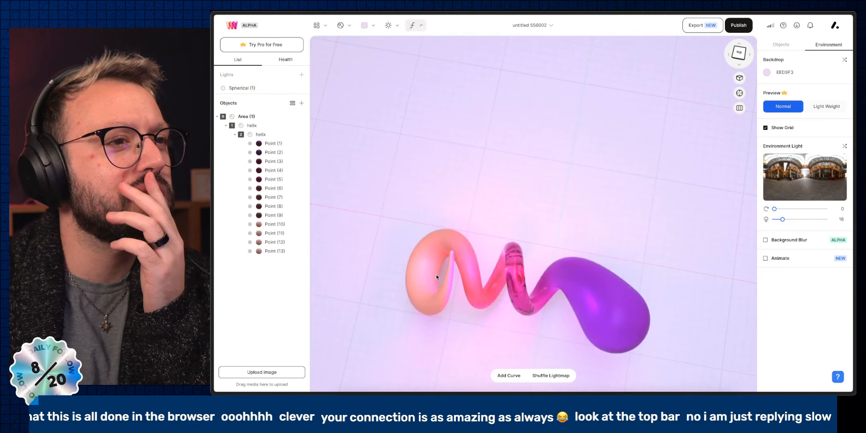
left_click(267, 134)
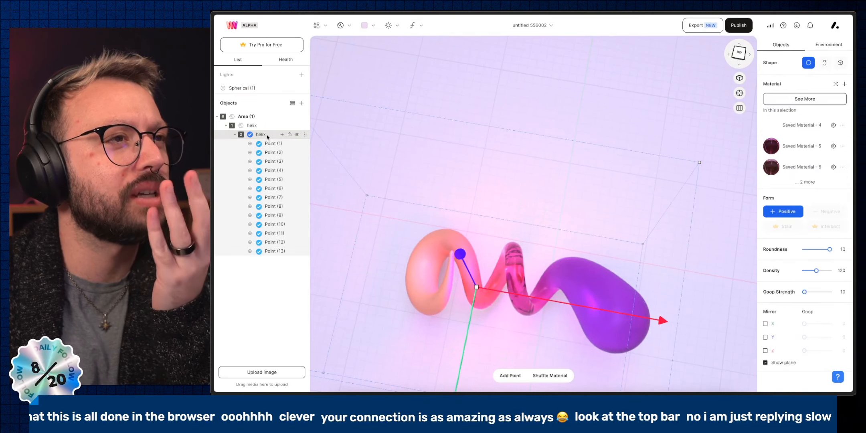
left_click(413, 26)
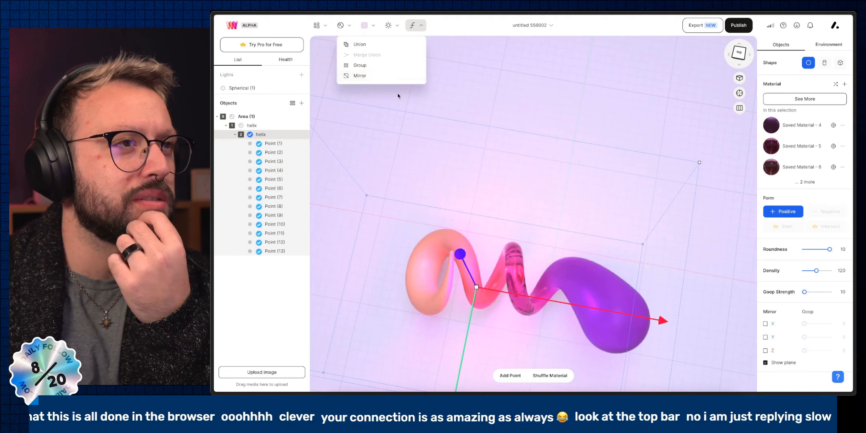
left_click(252, 125)
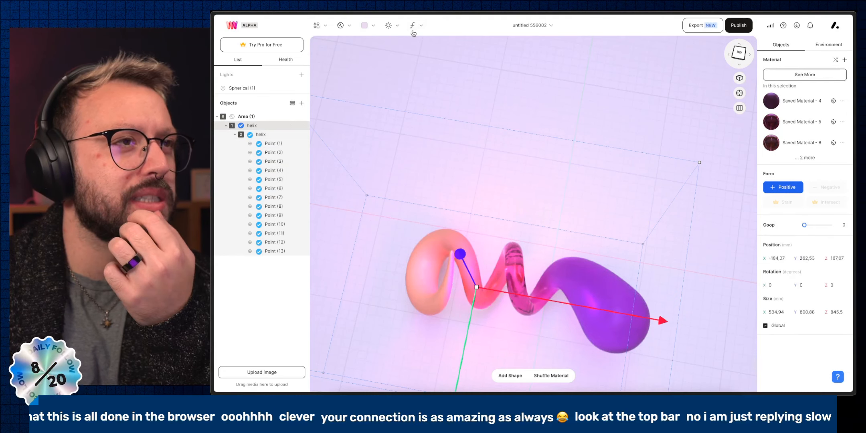
left_click(413, 25)
left_click(413, 26)
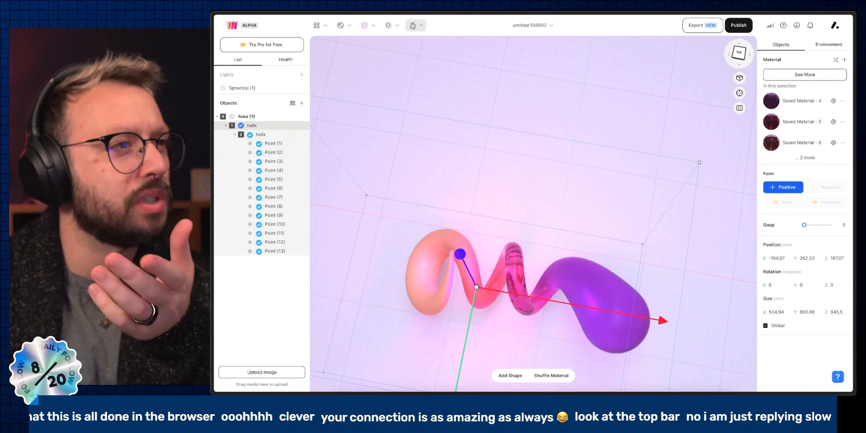
Step: Mirror the inner helix curve across X and shift it slightly away from the mirror plane
left_click(263, 135)
left_click(411, 26)
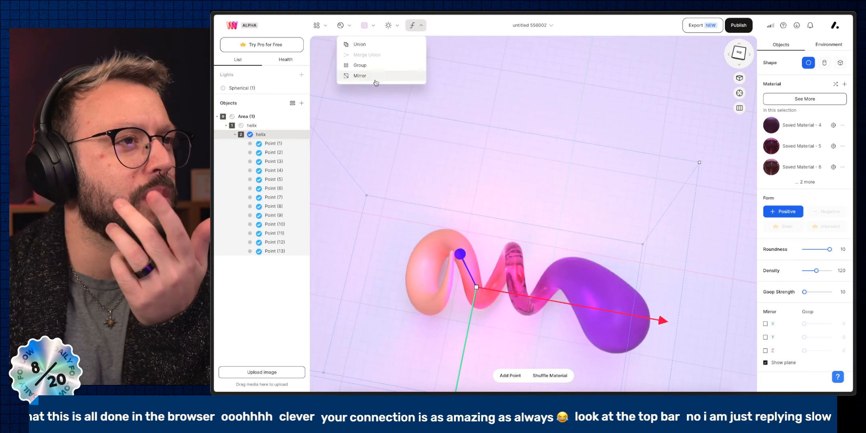
left_click(360, 75)
left_click_drag(469, 376, 464, 393)
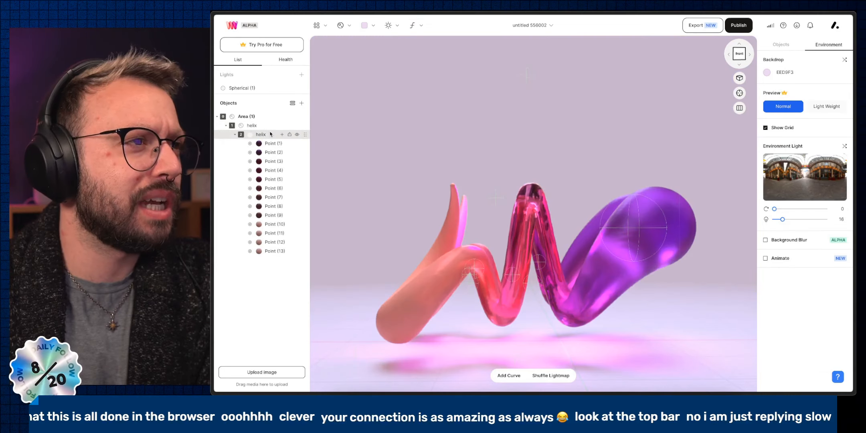
Step: Move the inner helix curve farther from the mirror plane so that it stands well apart from its mirrored copy
left_click(271, 134)
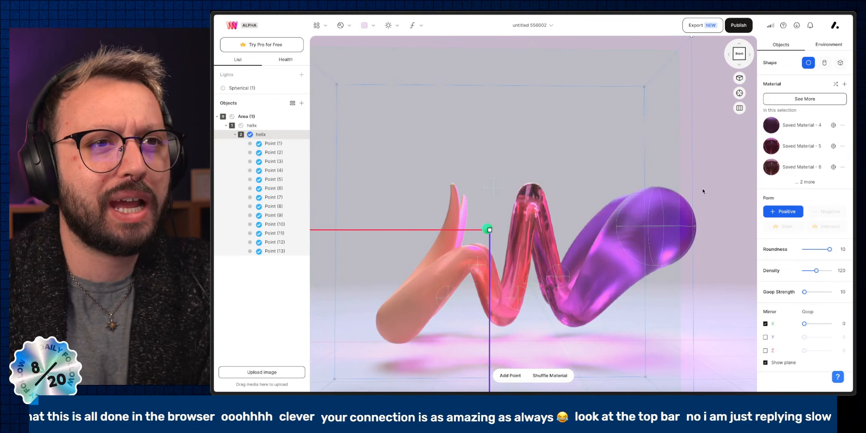
scroll(704, 192, "down", 3)
left_click_drag(704, 191, 711, 295)
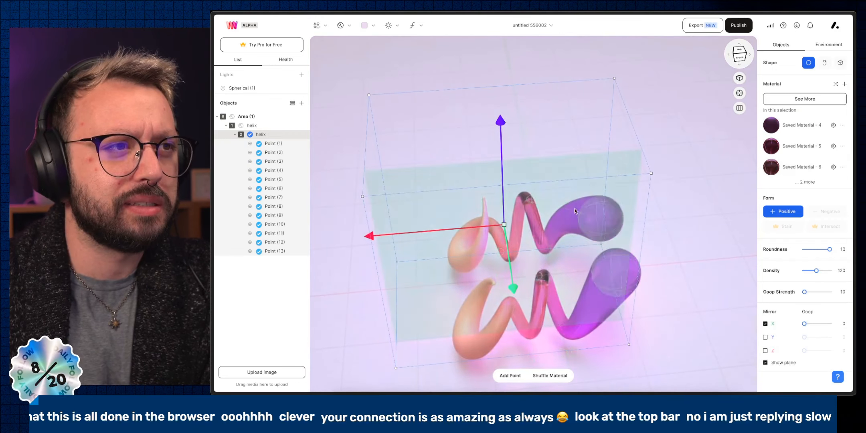
left_click_drag(510, 290, 520, 239)
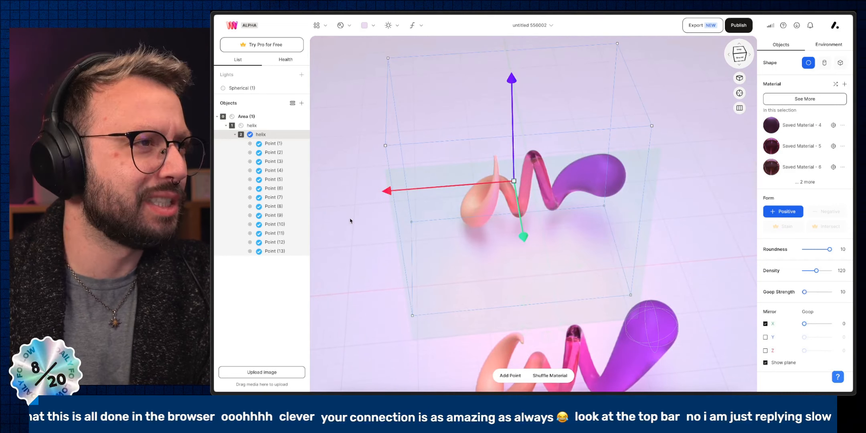
Step: Examine the environment settings and the properties of the outer helix group and its area, and view the mirrored curves from the side and above
left_click(827, 45)
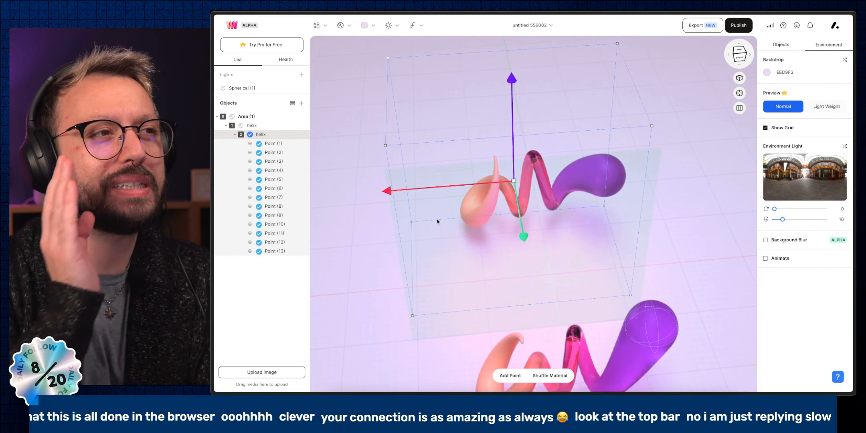
left_click(258, 126)
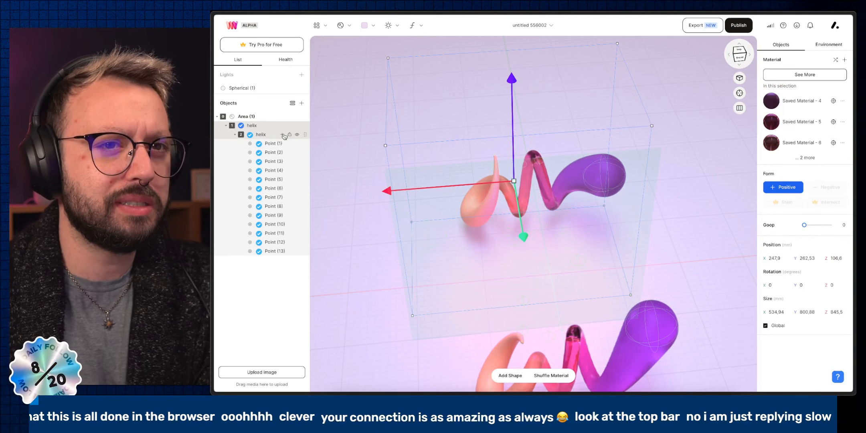
left_click(259, 117)
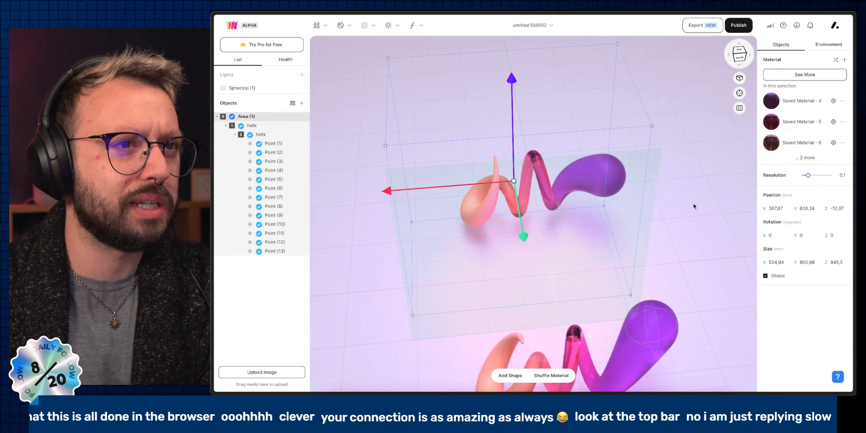
left_click(677, 266)
left_click_drag(677, 267, 443, 166)
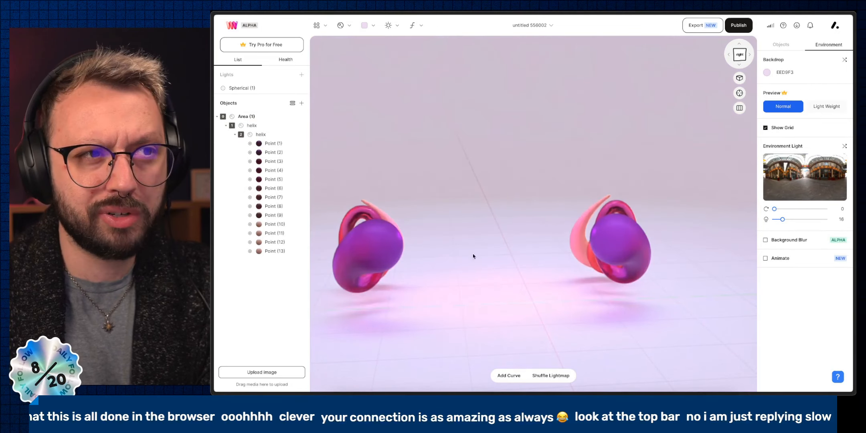
left_click_drag(468, 208, 534, 311)
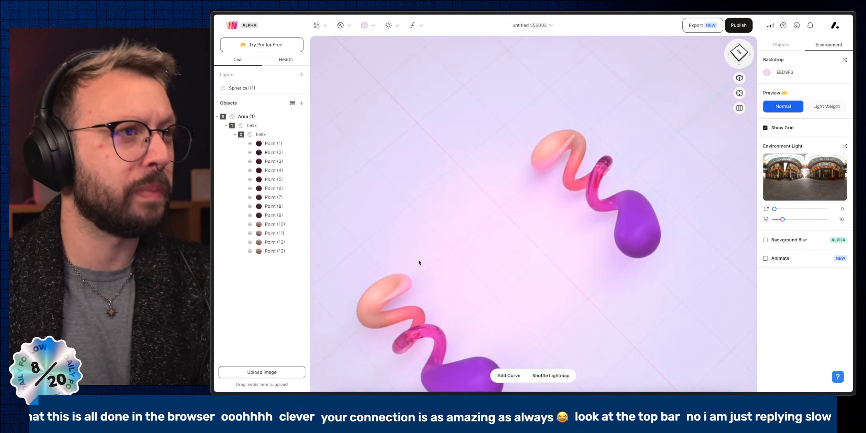
Step: Undo the recent moves and the X mirroring of the inner helix curve
key("super+z")
key("super+z")
key("super+z")
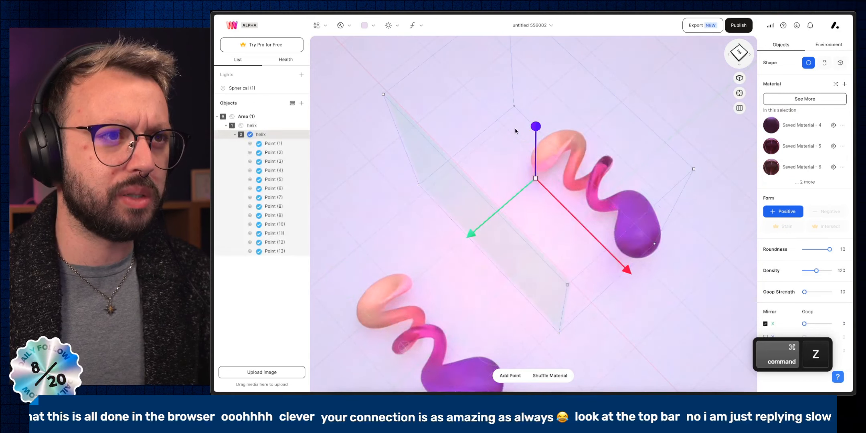
key("super+z")
key("super+z")
key("super+z")
key("super+z")
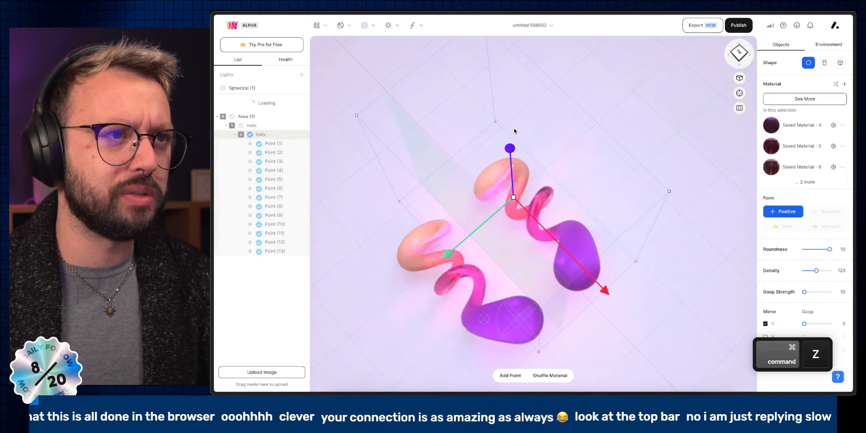
key("super+z")
key("super+z")
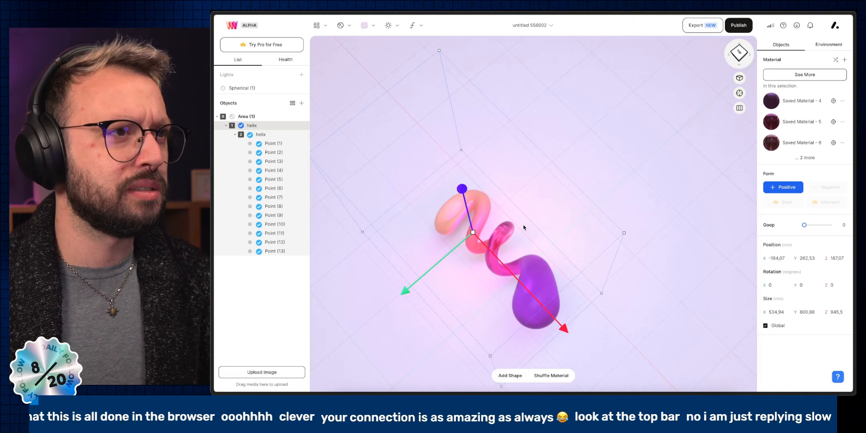
key("super+z")
key("super+z")
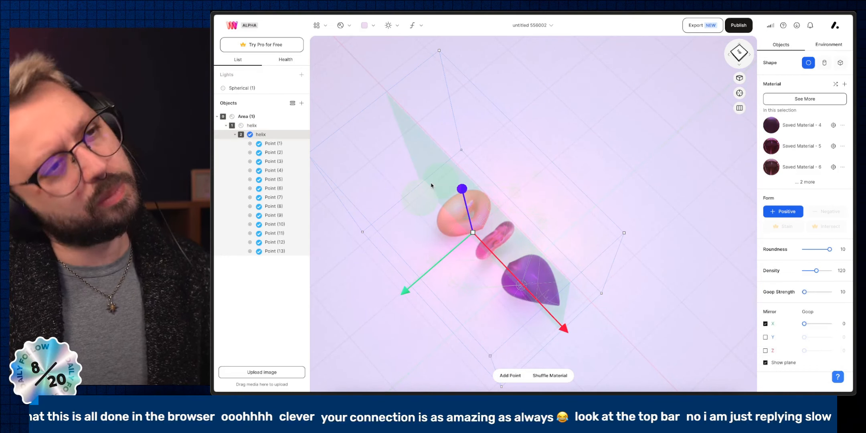
key("super+z")
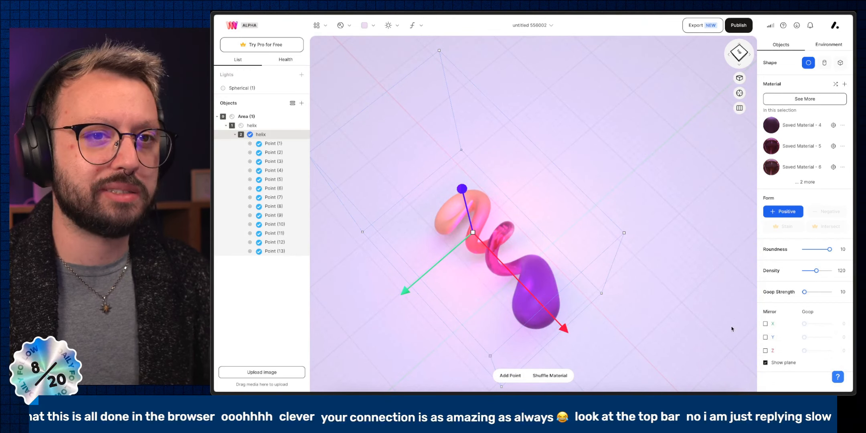
Step: View the deselected single helix from the front and look through the community projects available for adding to the scene
left_click_drag(675, 289, 673, 207)
left_click_drag(638, 281, 695, 221)
left_click_drag(622, 272, 673, 240)
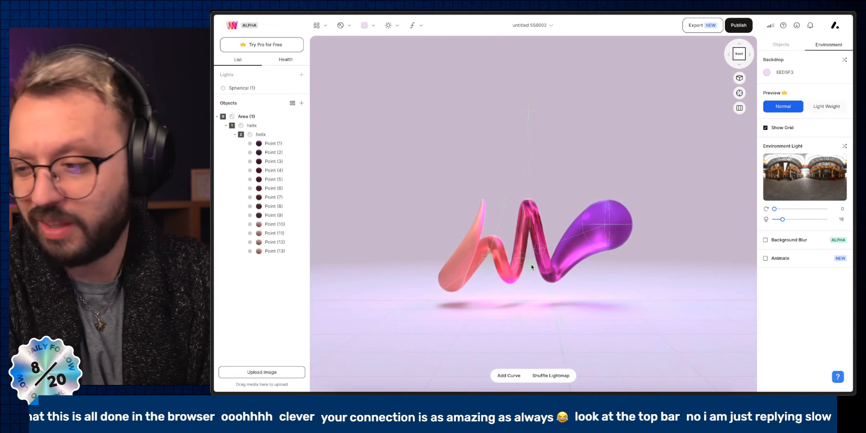
left_click(316, 25)
scroll(308, 292, "down", 5)
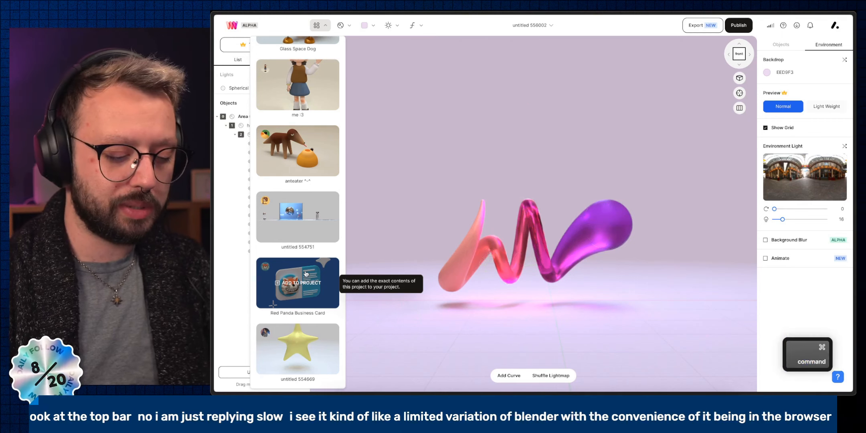
Step: Switch to the Spline project with the stacked blue rectangles and play its interactive preview
key("super+t")
key("Return")
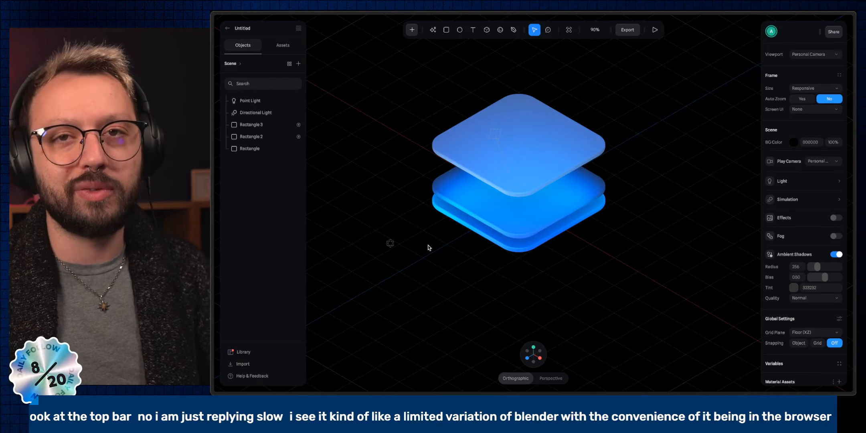
left_click(655, 29)
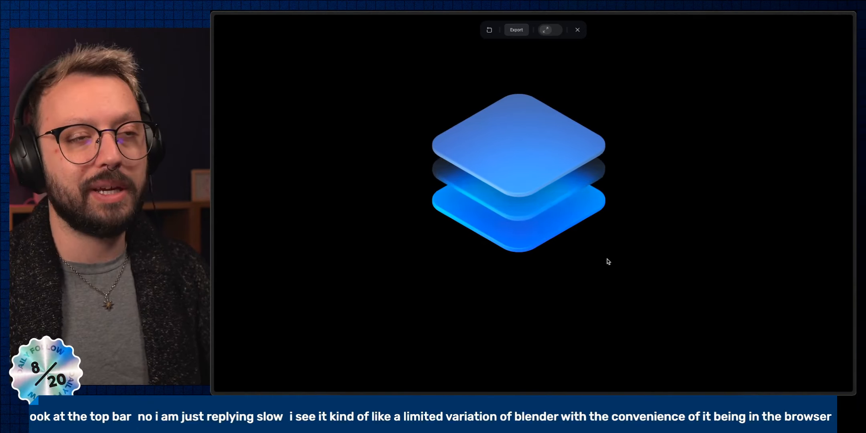
left_click_drag(531, 272, 622, 230)
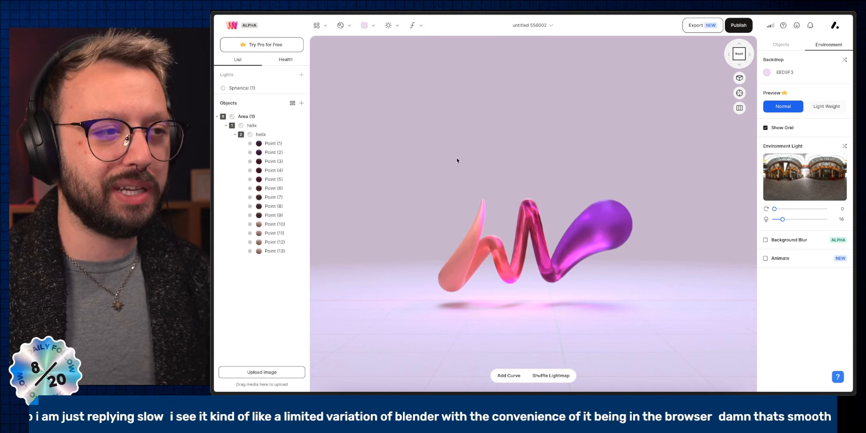
Step: Select the whole Area (1) containing the helix and download an image of only the selected objects
key("shift+super+n")
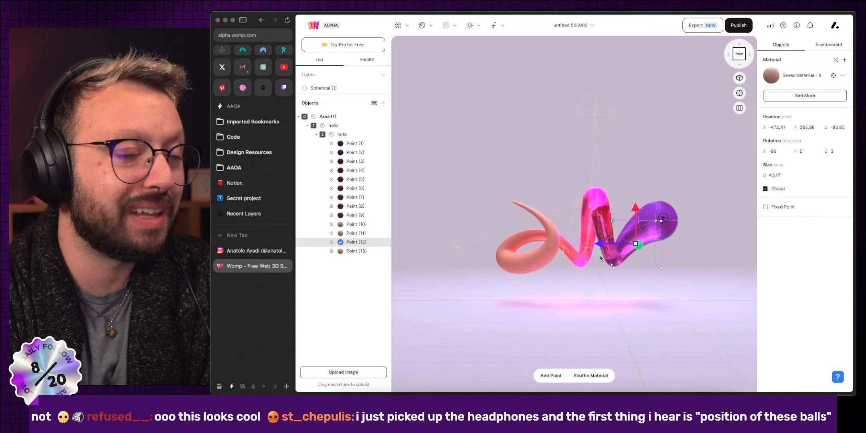
left_click(702, 25)
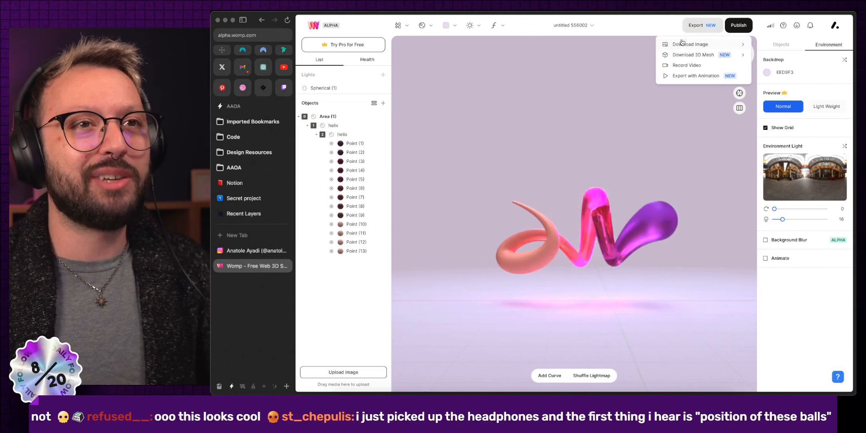
mouse_move(682, 43)
left_click(330, 116)
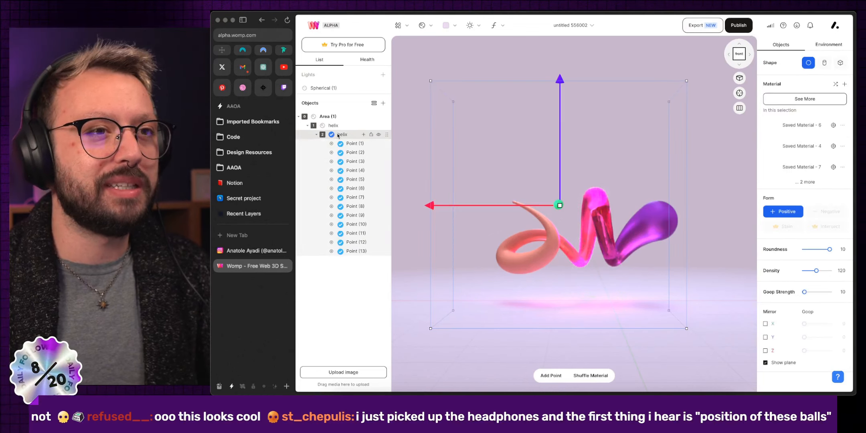
left_click(701, 25)
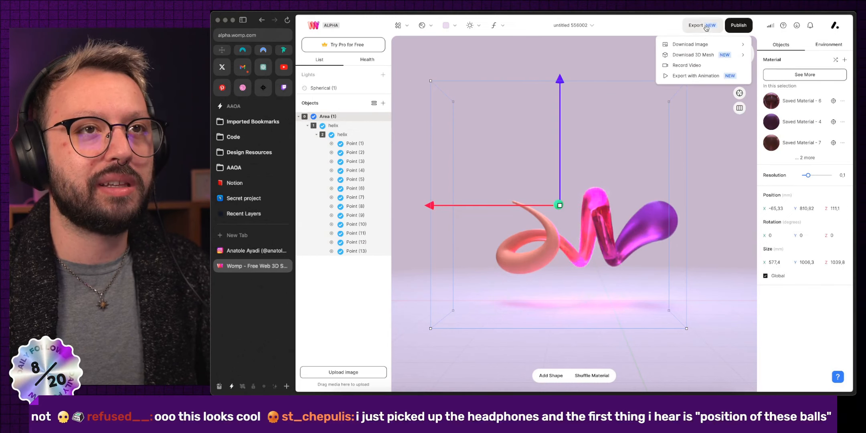
mouse_move(703, 46)
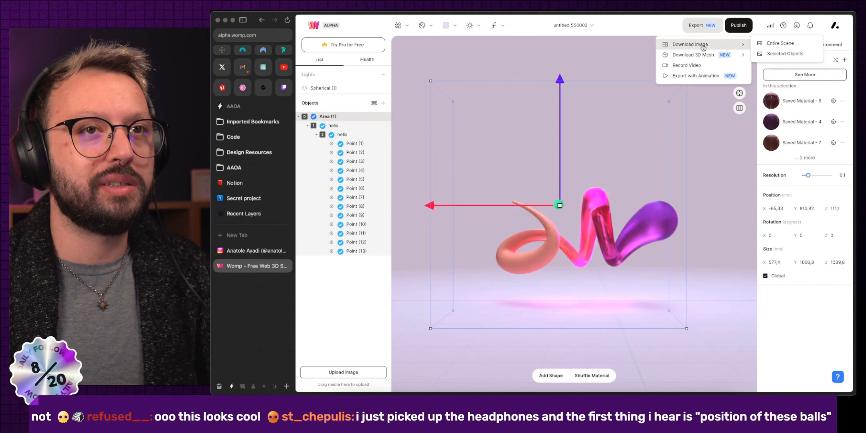
left_click(773, 55)
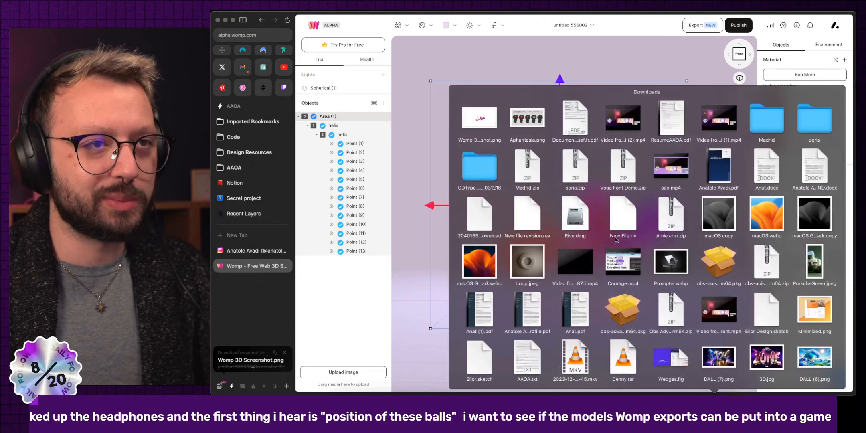
Step: Preview the exported Womp 3D screenshot from the Downloads folder, and close the preview
left_click(715, 395)
key("space")
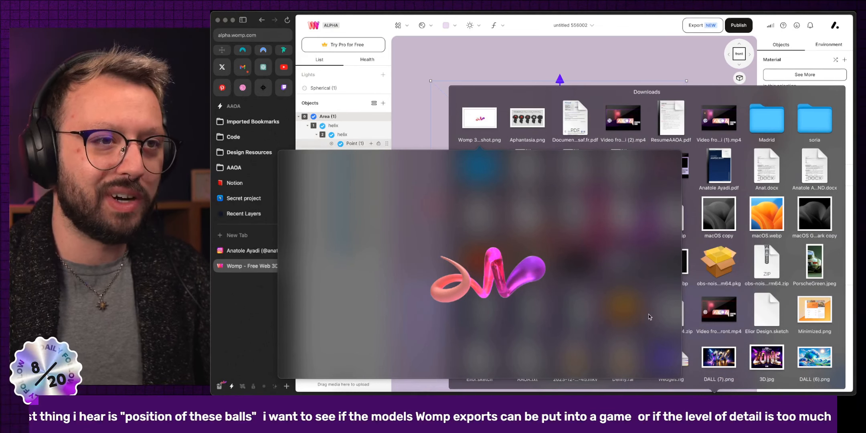
key("Escape")
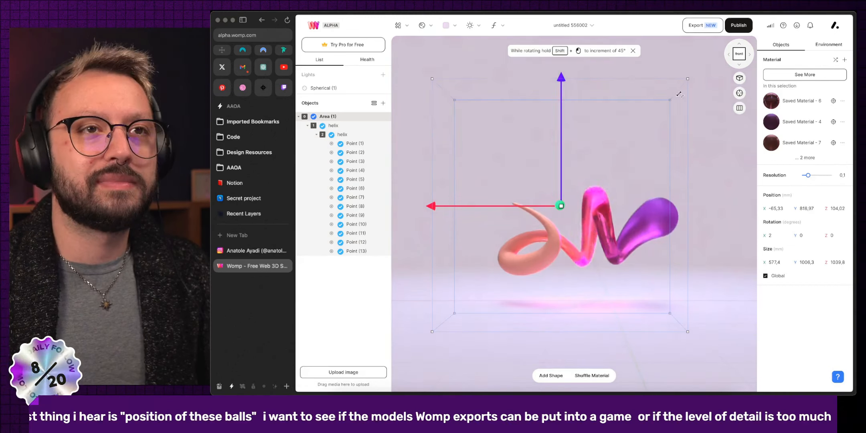
Step: Export the entire scene as a 3D mesh for general use at quality 100
left_click(702, 25)
mouse_move(699, 54)
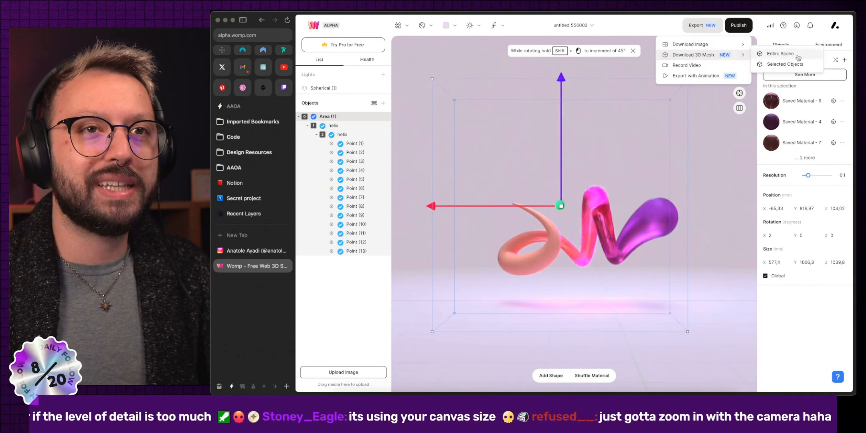
left_click(780, 54)
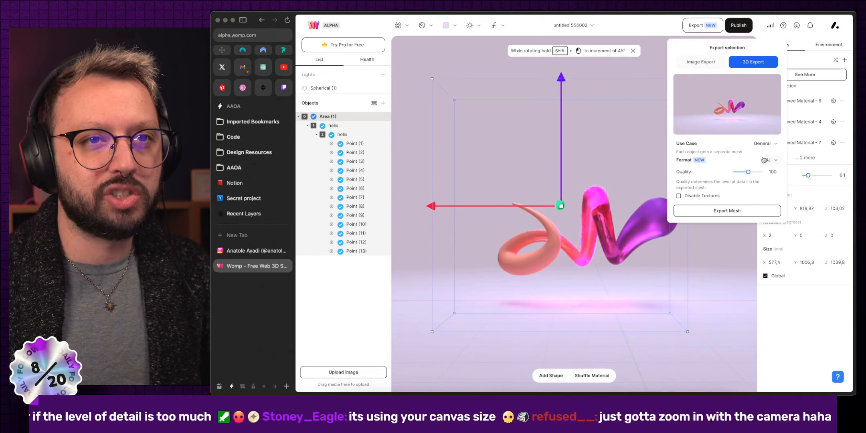
left_click(743, 209)
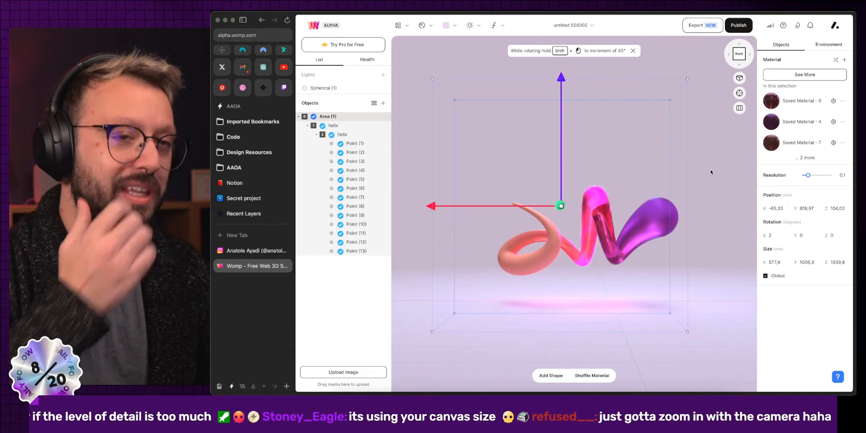
scroll(586, 244, "up", 5)
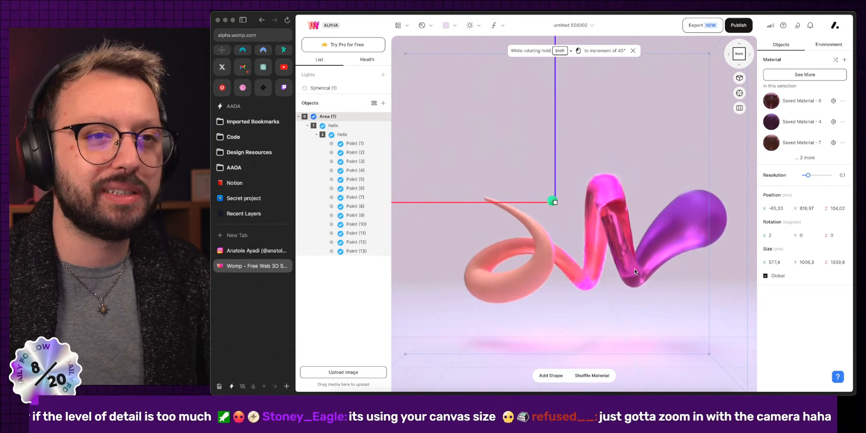
Step: Switch to Figma, add a 1x PNG export setting to the Softner layer of the ball and show its export preview
key("super+Tab")
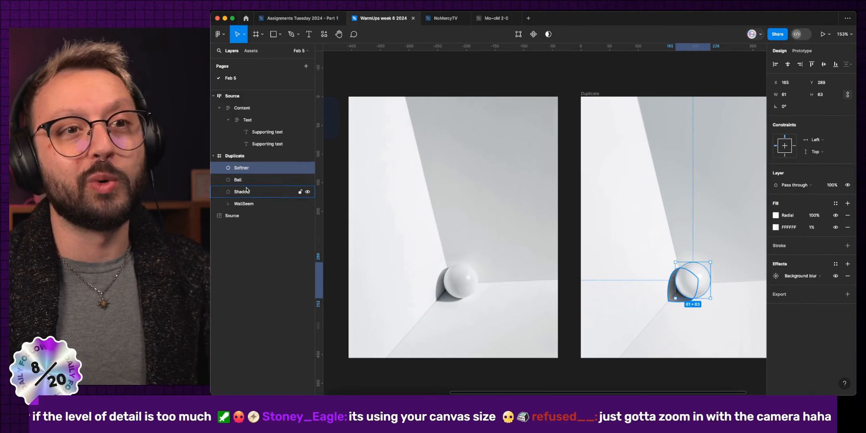
left_click(721, 162)
left_click(692, 275)
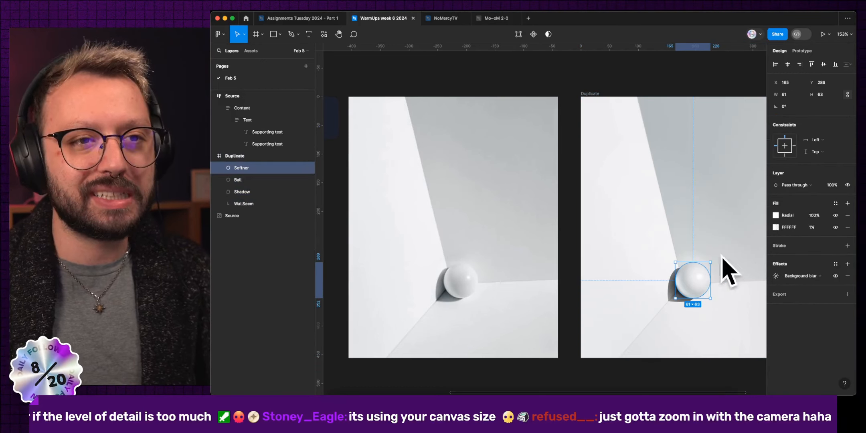
left_click(784, 296)
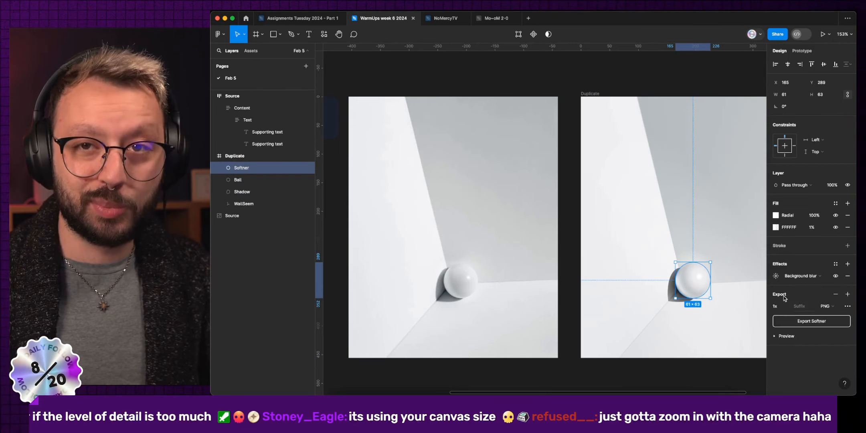
left_click(774, 337)
scroll(798, 321, "down", 2)
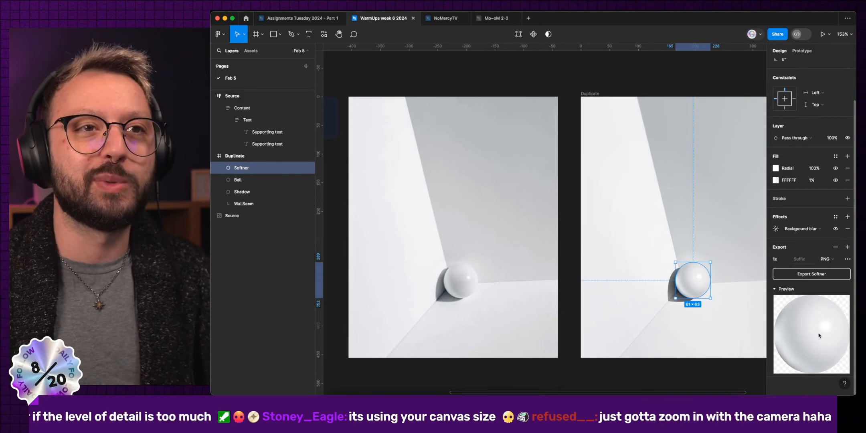
key("Escape")
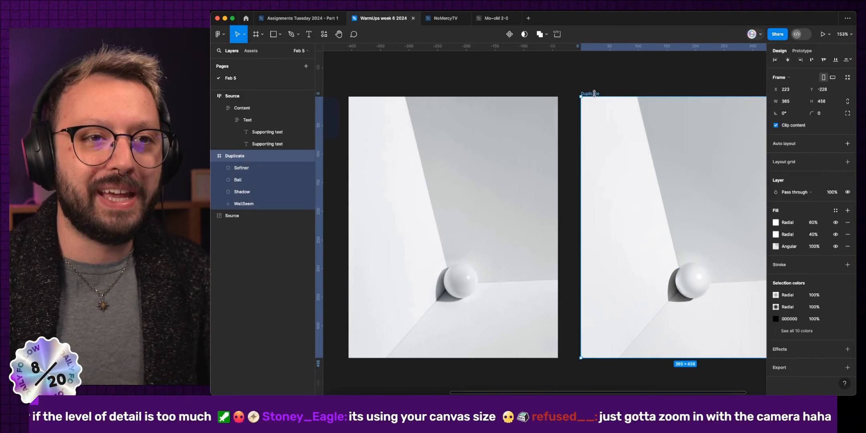
left_click(711, 277)
scroll(818, 330, "down", 3)
Step: Return to the Womp scene and view the deselected helix from far away
key("ctrl+Left")
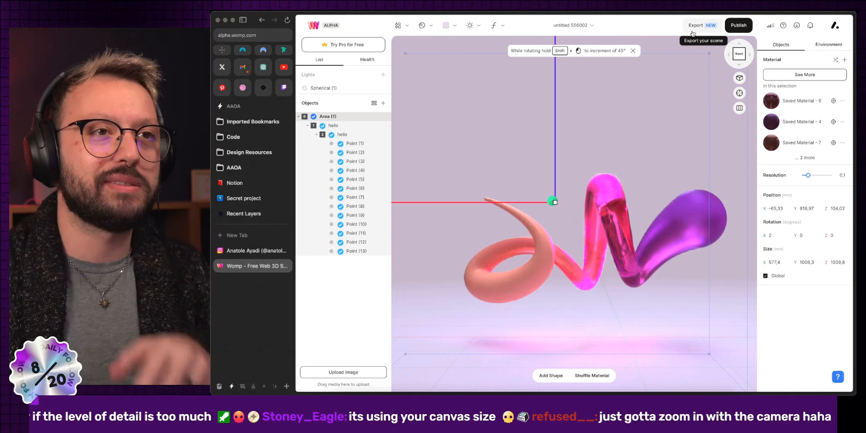
scroll(677, 219, "down", 10)
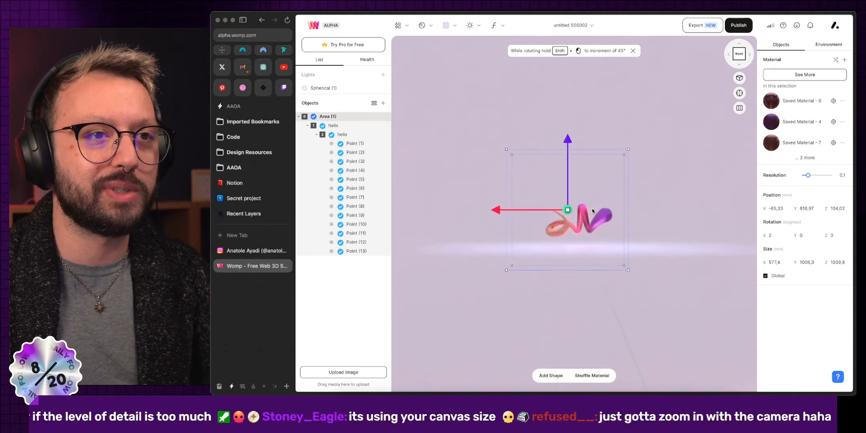
left_click(640, 280)
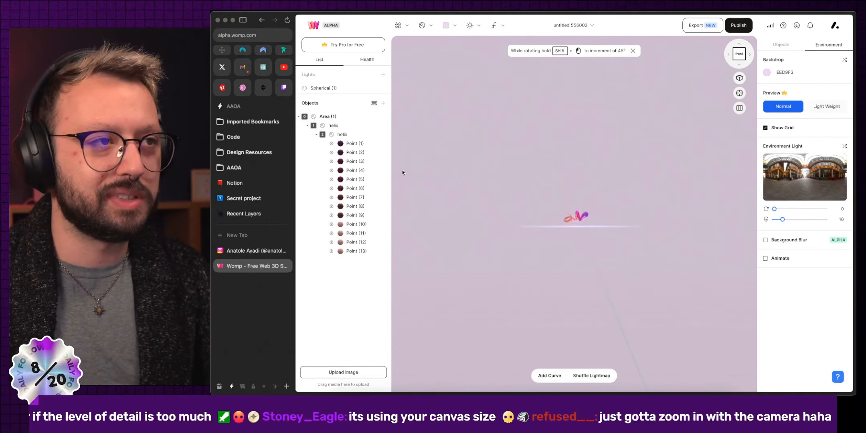
Step: Select the inner helix object, view its image export preview from the distant camera, and close the export options
left_click(352, 135)
left_click(706, 26)
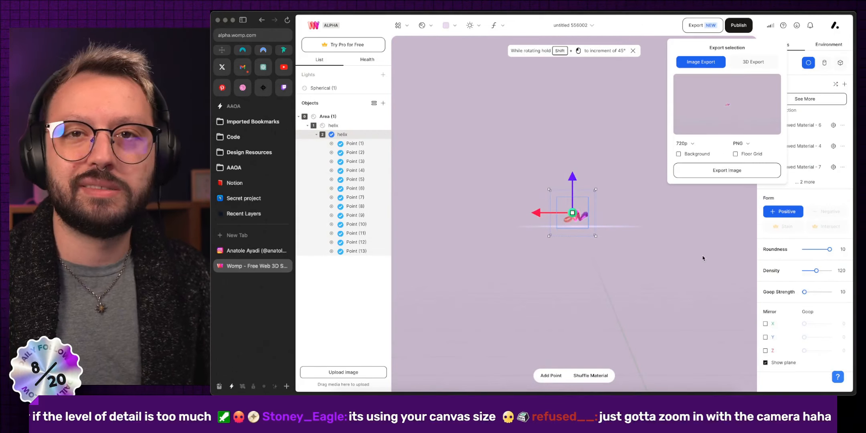
left_click(679, 268)
Step: Hide the browser sidebar, frame the helix close up, and check the image export preview of the closer view
scroll(681, 276, "up", 10)
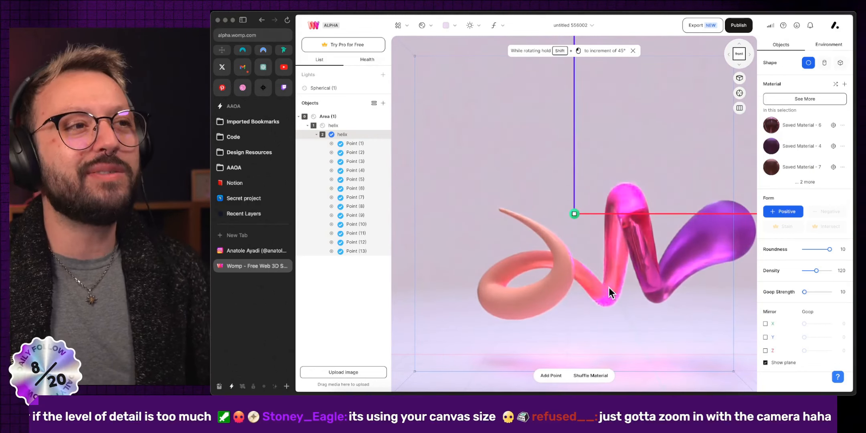
key("super+s")
scroll(548, 200, "down", 5)
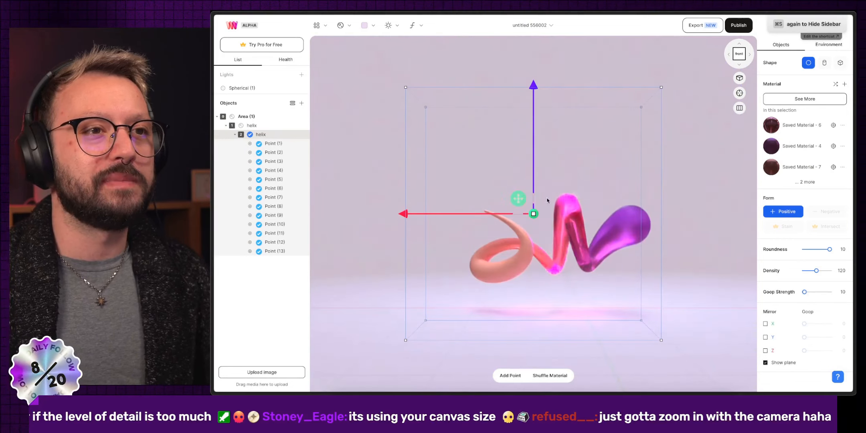
scroll(593, 250, "up", 5)
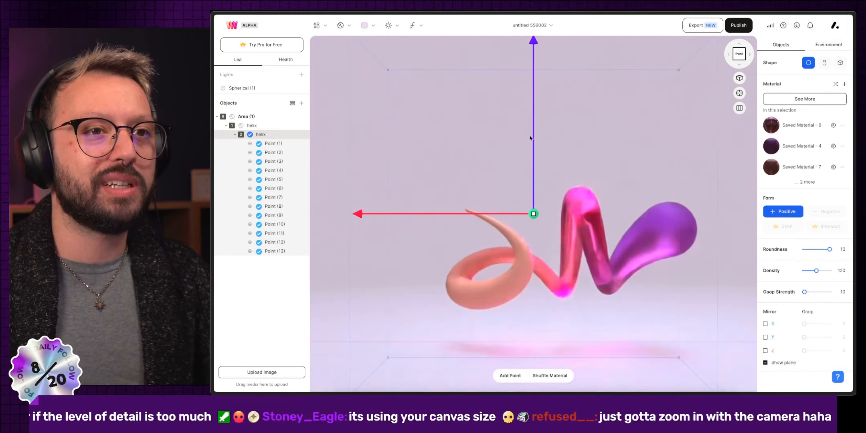
left_click_drag(560, 255, 711, 273)
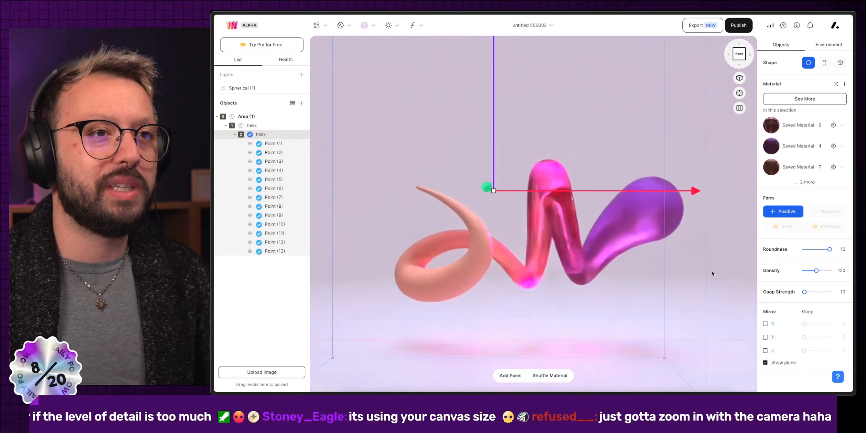
left_click(703, 25)
left_click(776, 56)
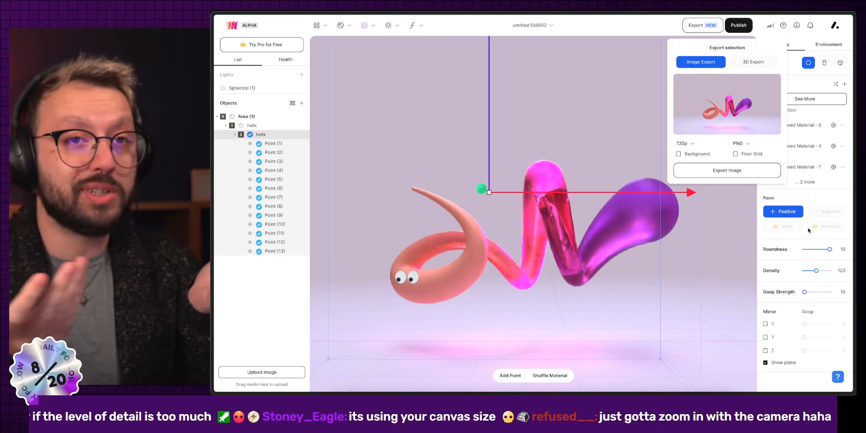
left_click(711, 238)
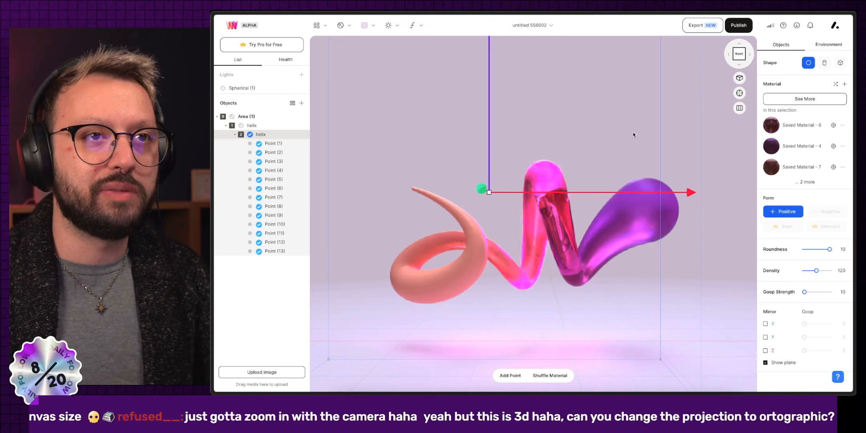
Step: Check the environment settings for a projection option, and switch the scene camera to orthographic projection
left_click(827, 46)
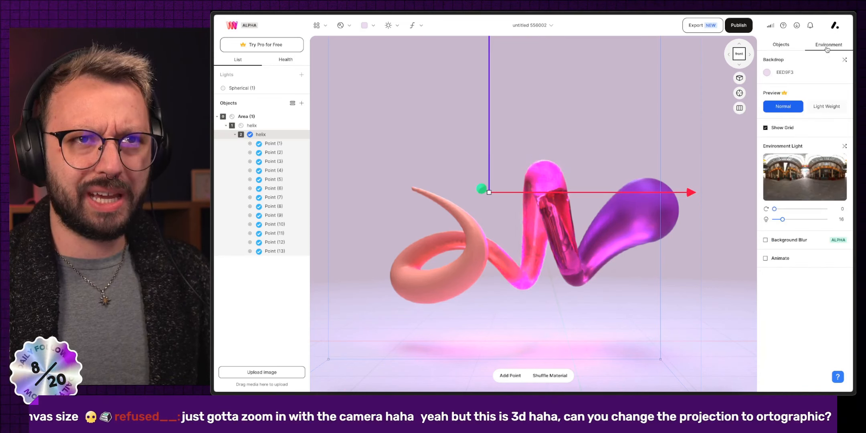
left_click(781, 45)
left_click(740, 78)
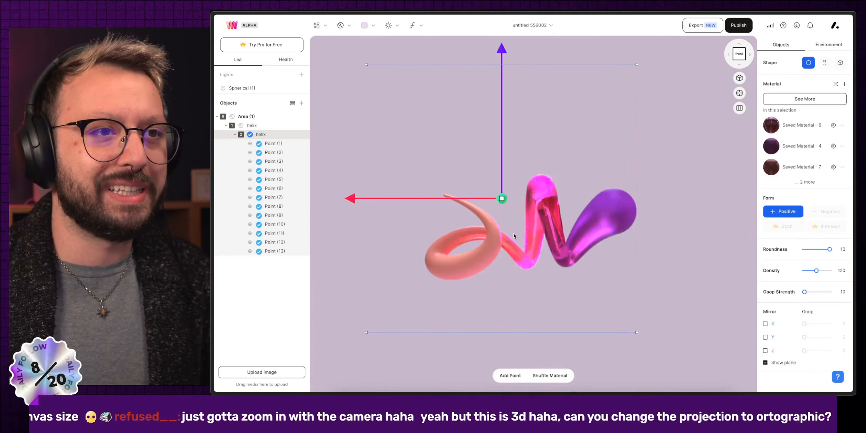